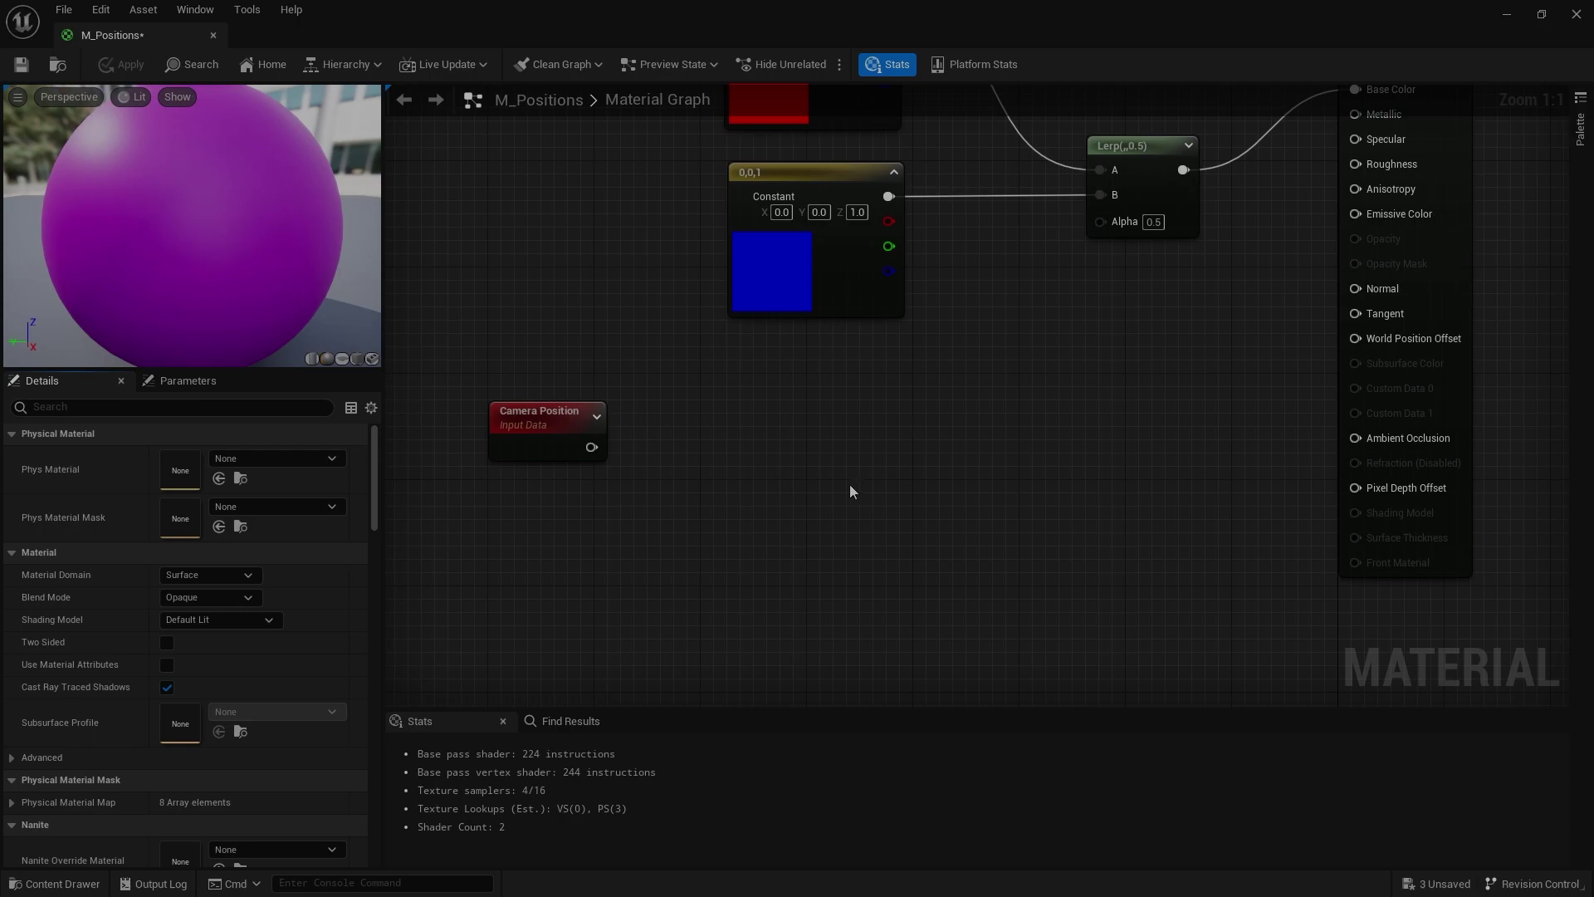
- Examine the red and blue constants, the Lerp node and the Camera Position node in the material graph
right_drag(596, 522, 587, 565)
drag(547, 499, 587, 516)
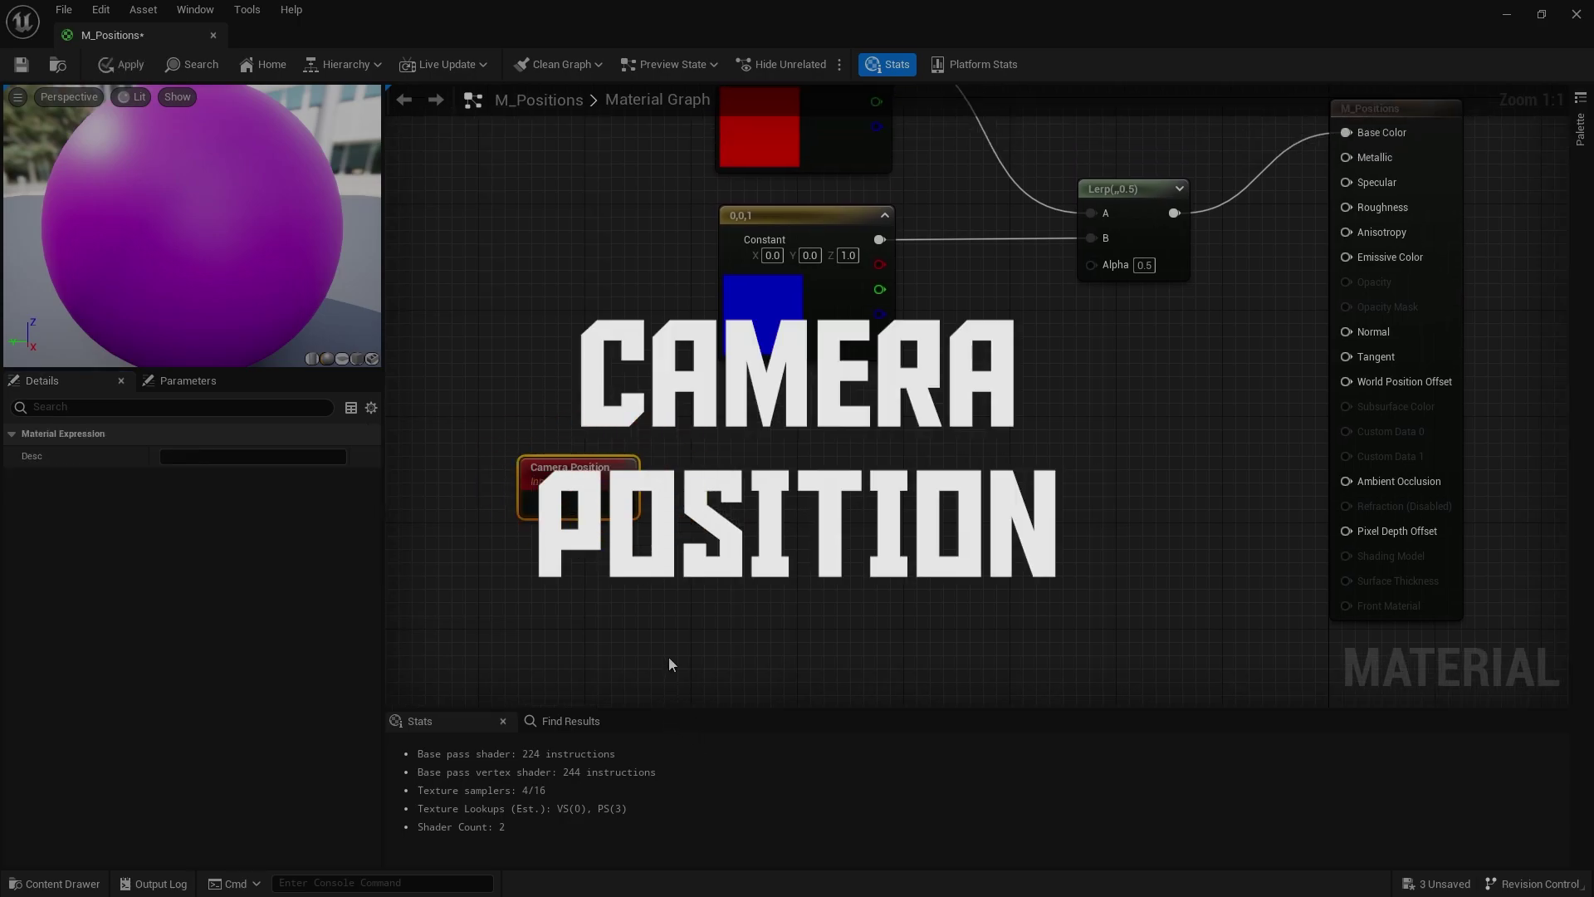
right_drag(705, 495, 718, 586)
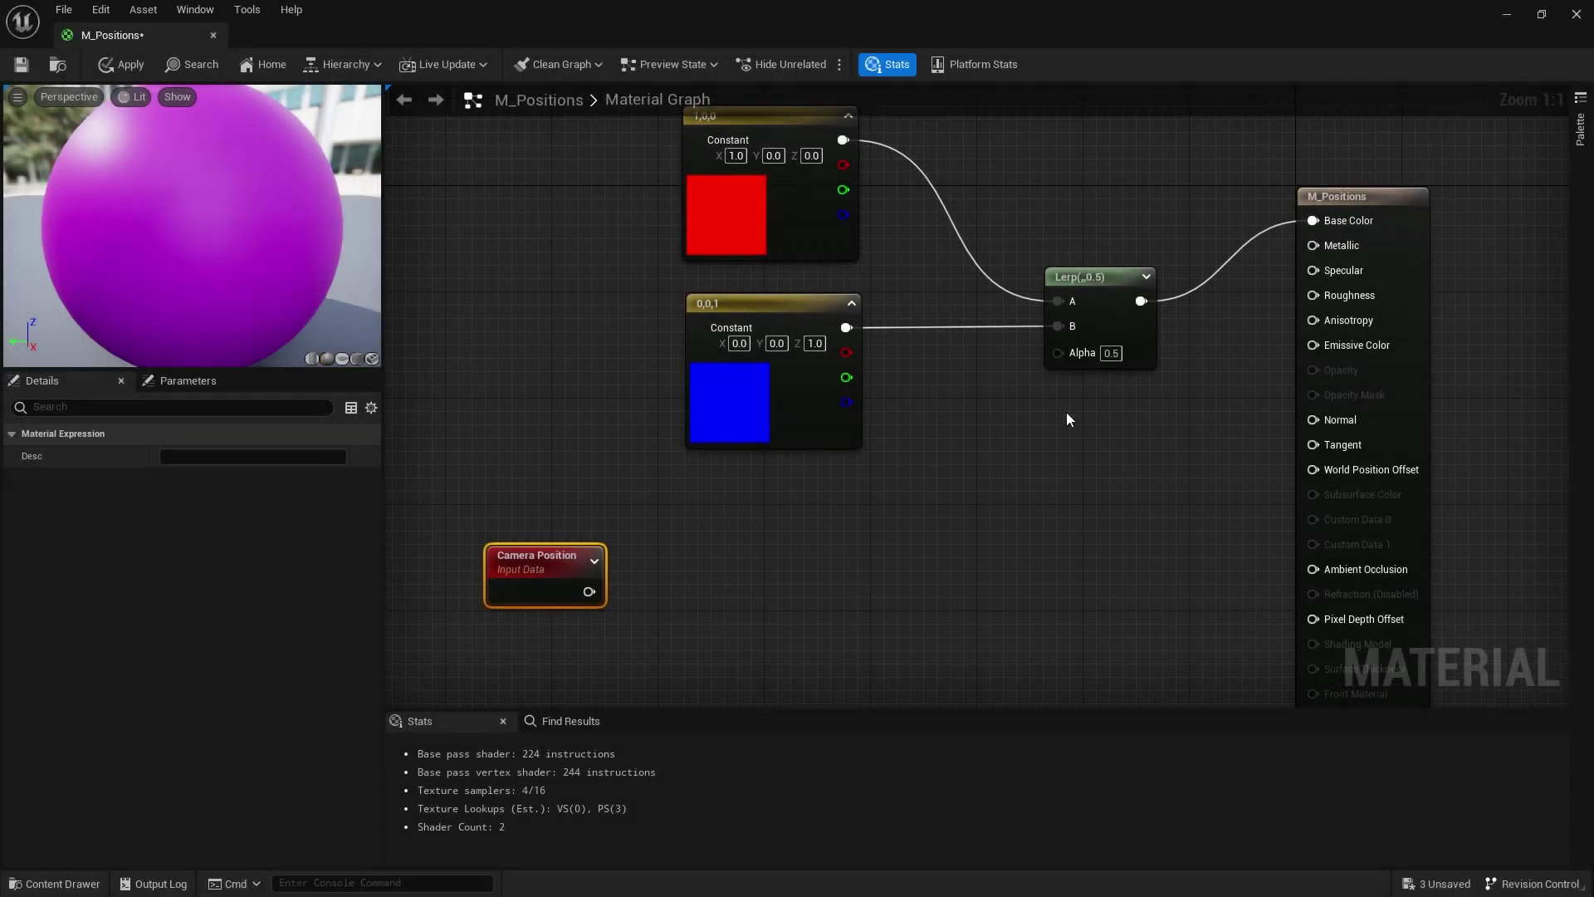
right_drag(1066, 419, 1018, 503)
click(675, 296)
click(684, 499)
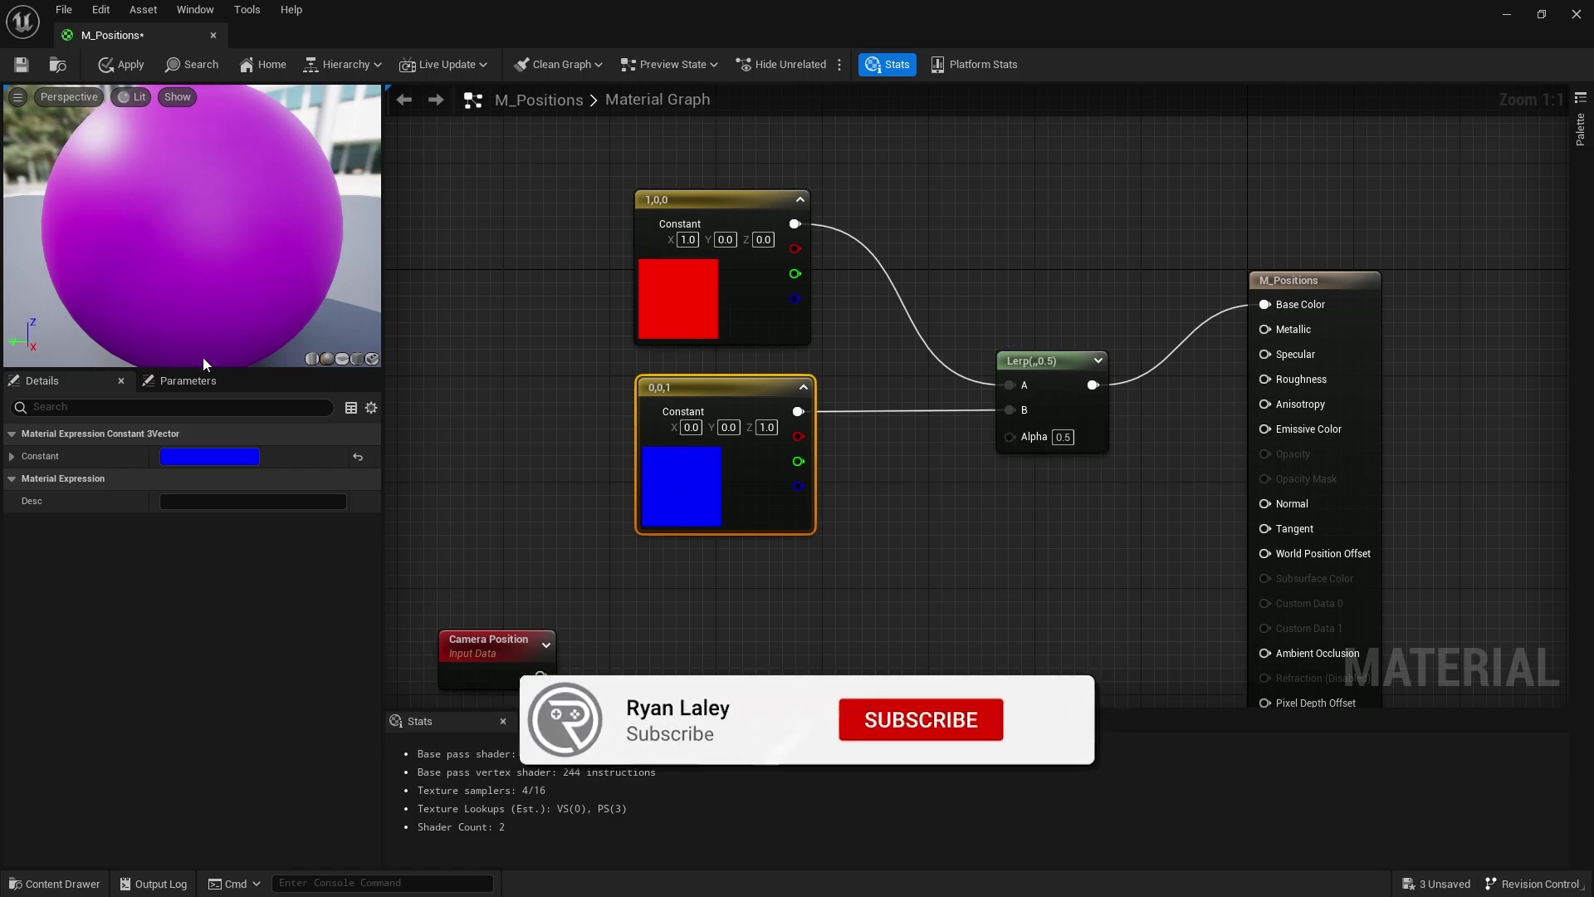
right_drag(645, 615, 661, 409)
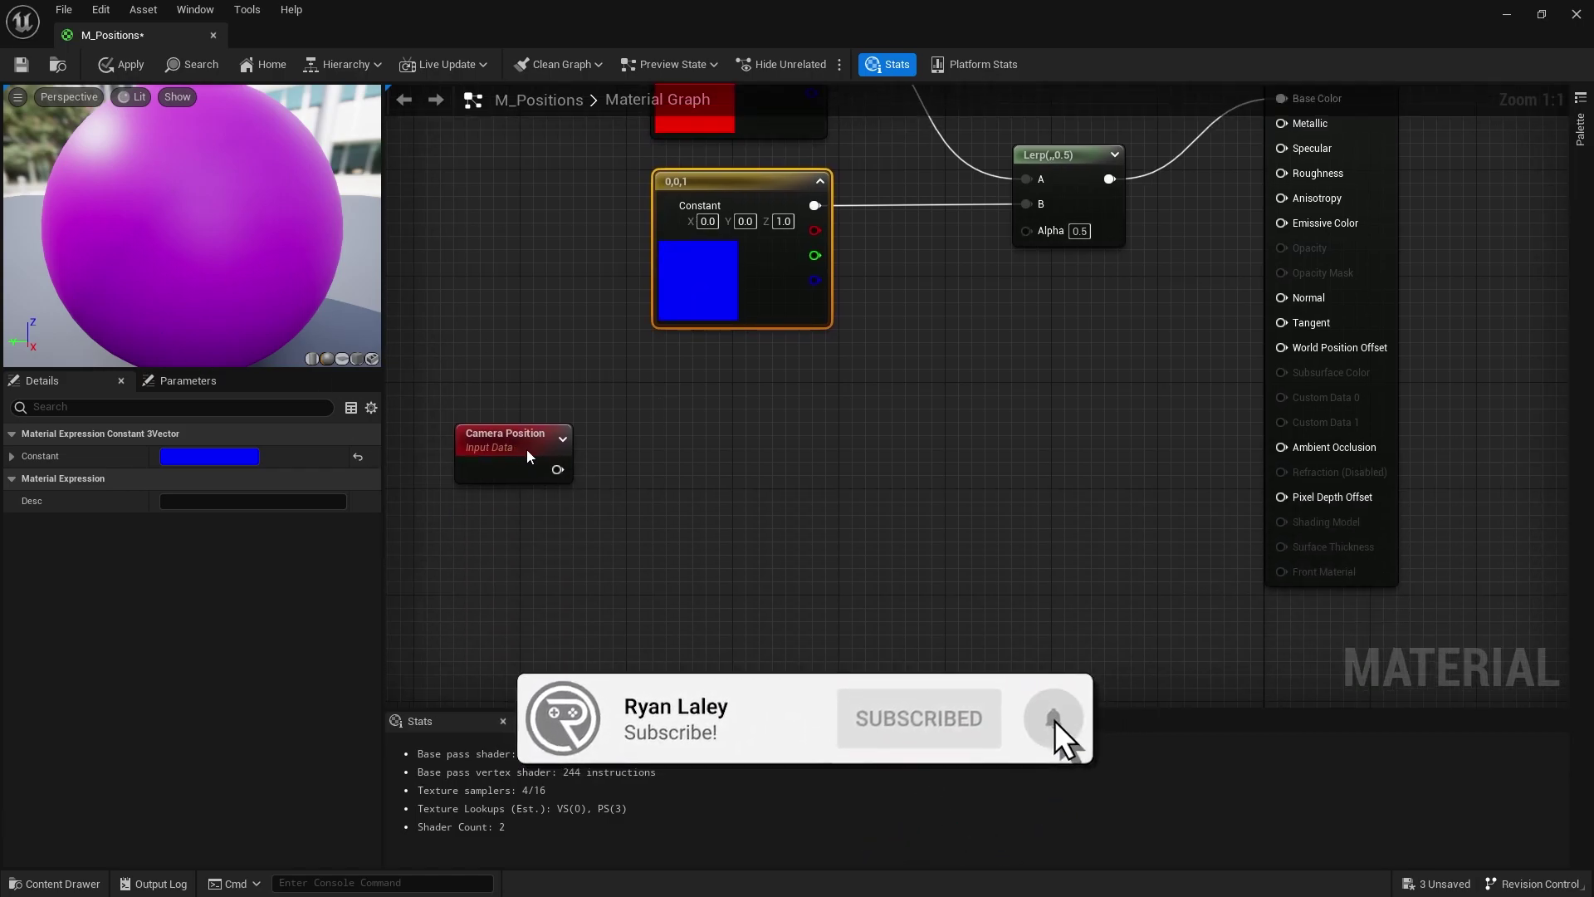
drag(522, 455, 575, 455)
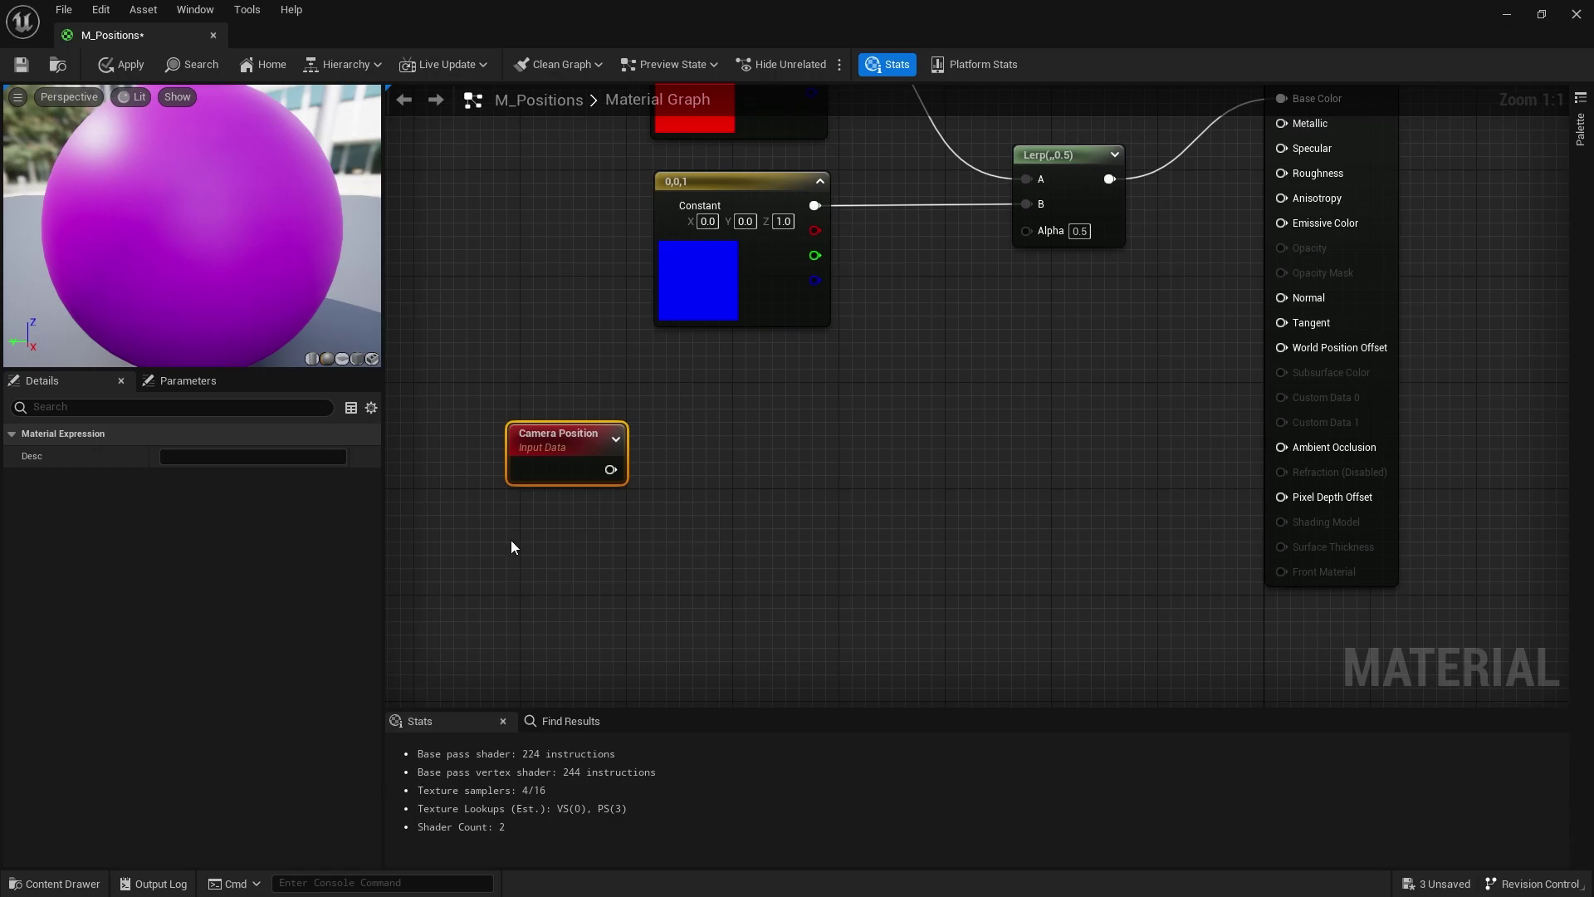
drag(540, 466, 488, 466)
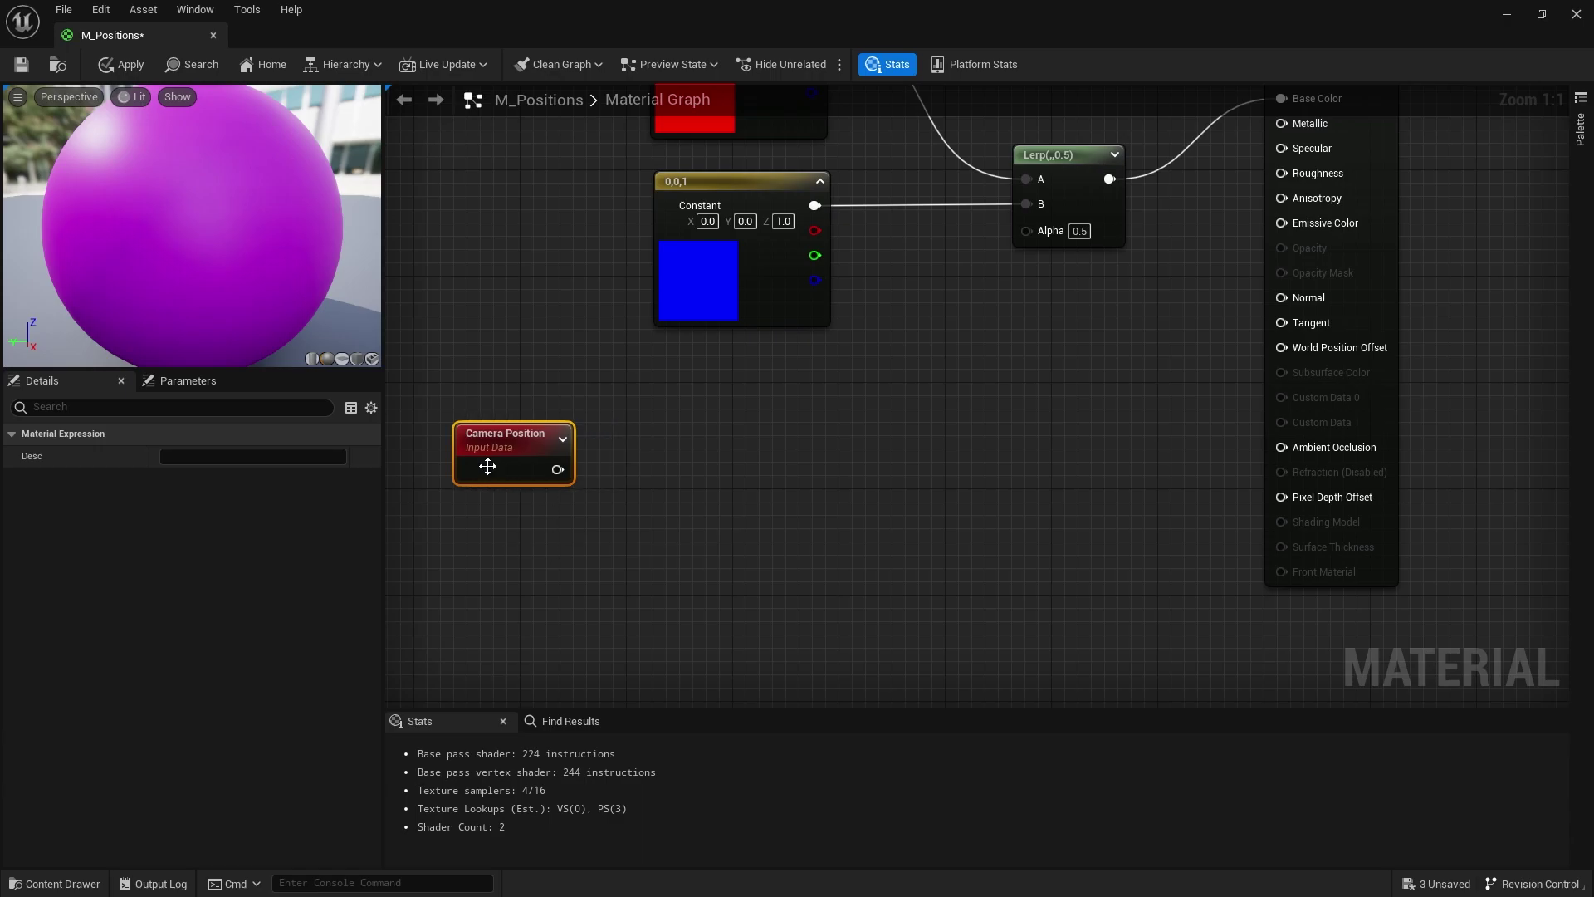
right_drag(969, 212, 959, 277)
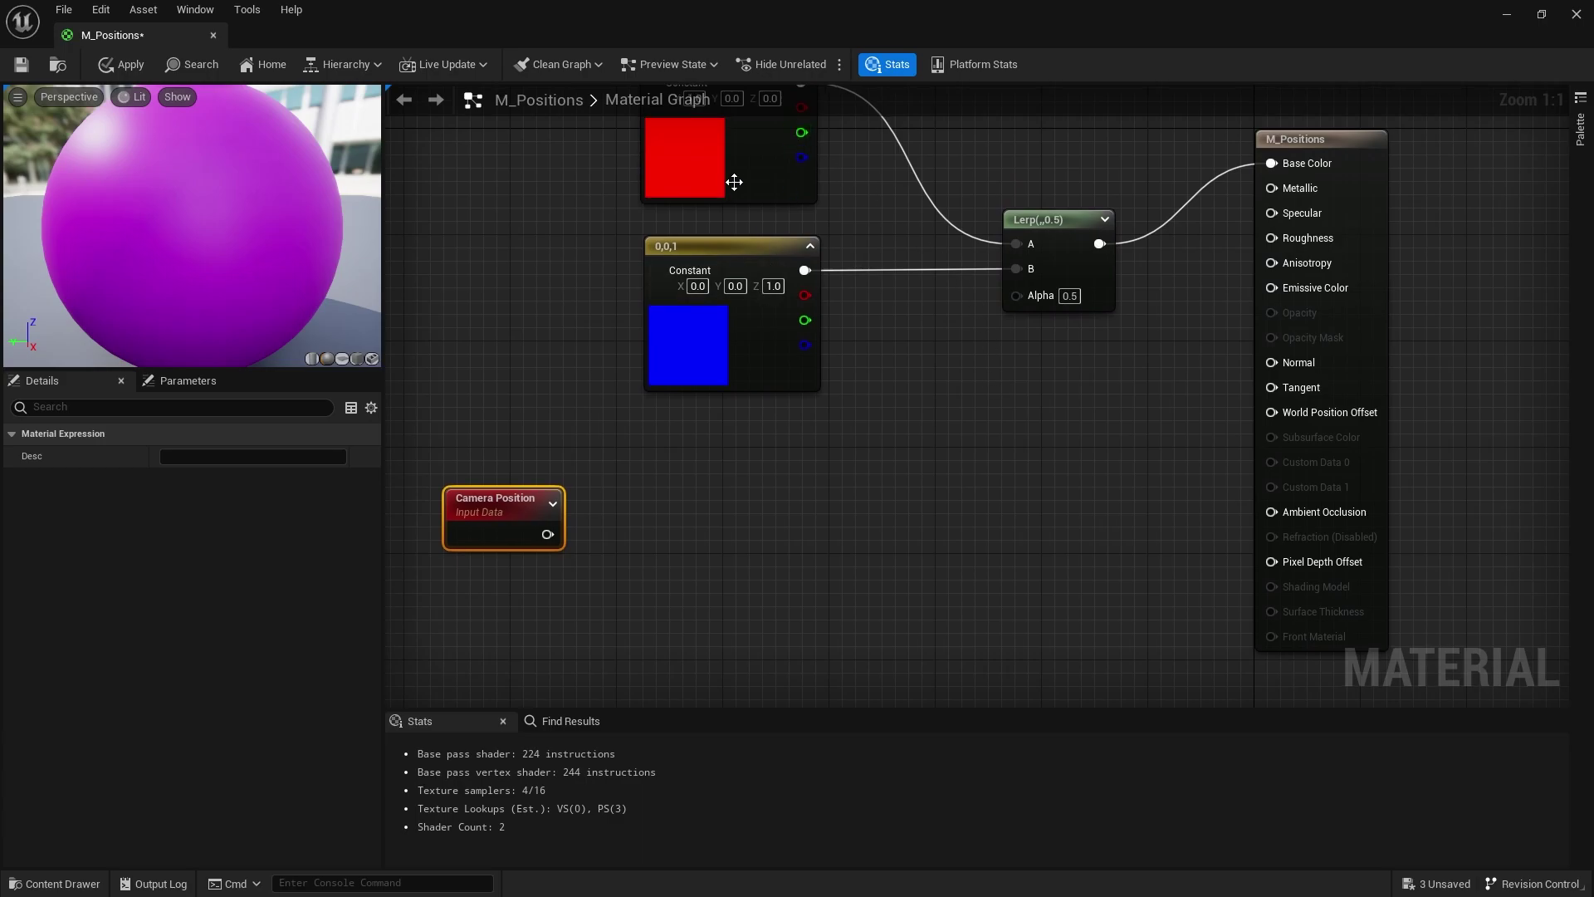
- Add a ComponentMask node fed by the Camera Position output and align it beside that node
right_drag(556, 554, 649, 410)
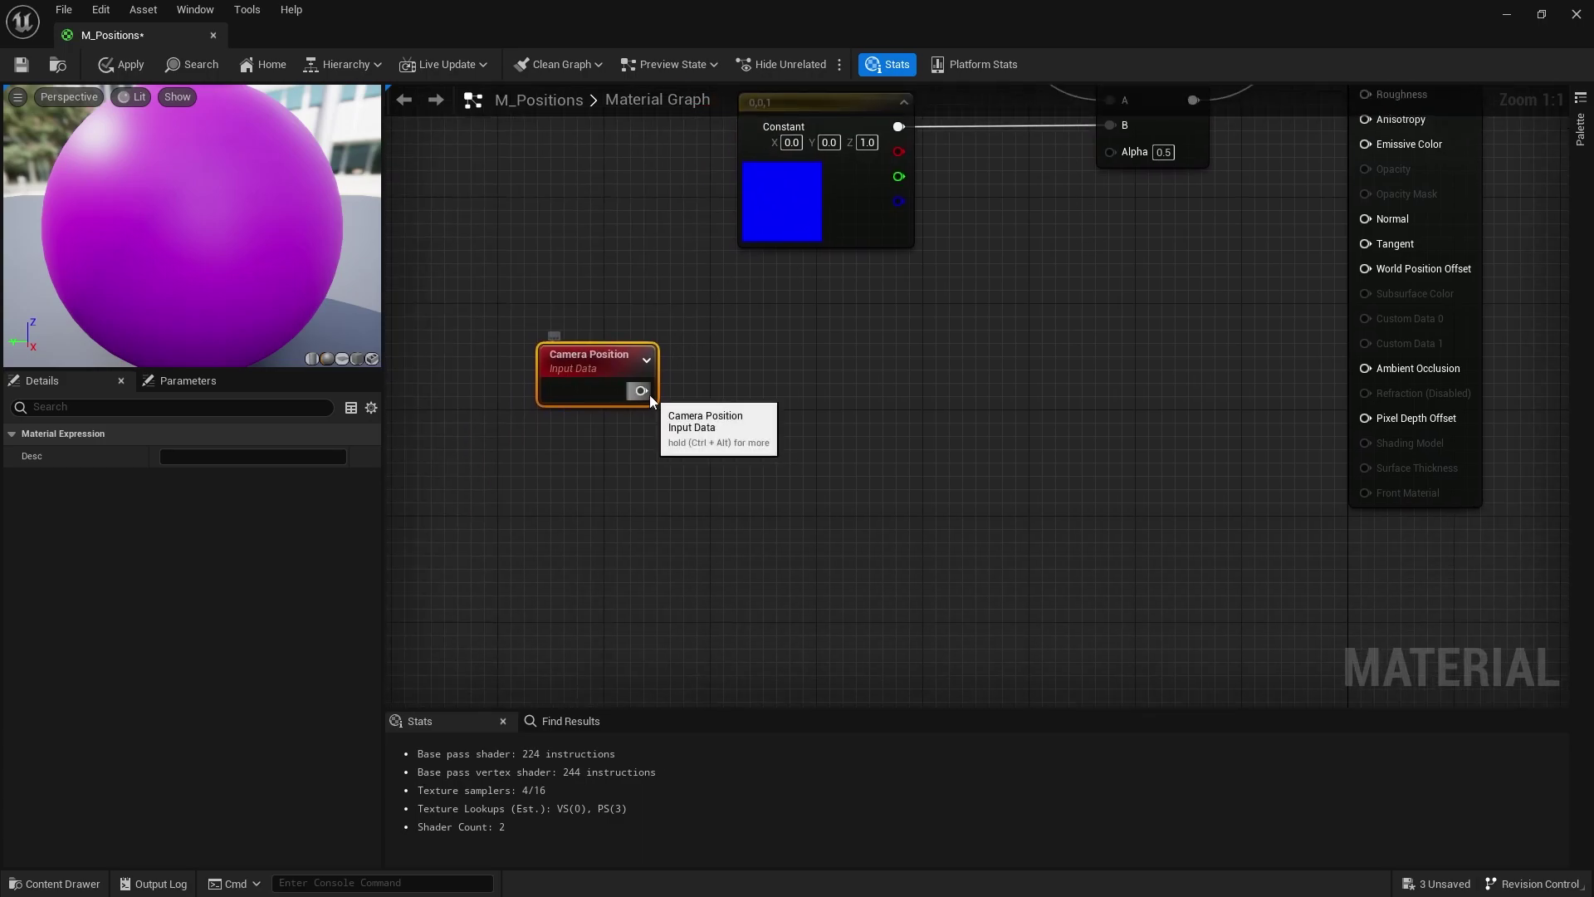
drag(650, 396, 717, 412)
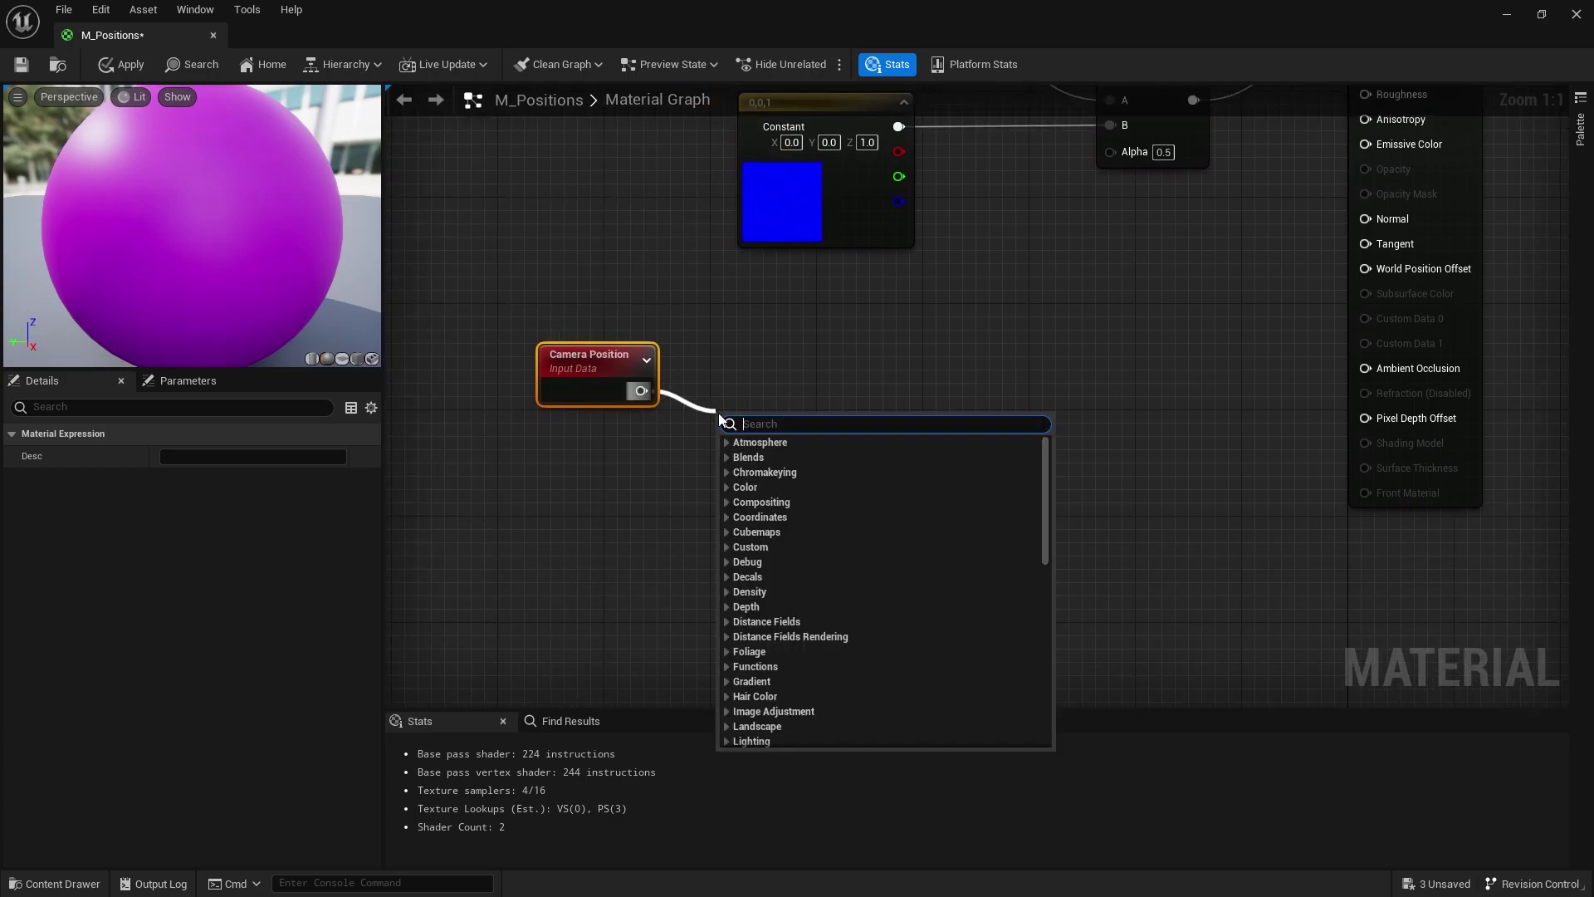
text(mask)
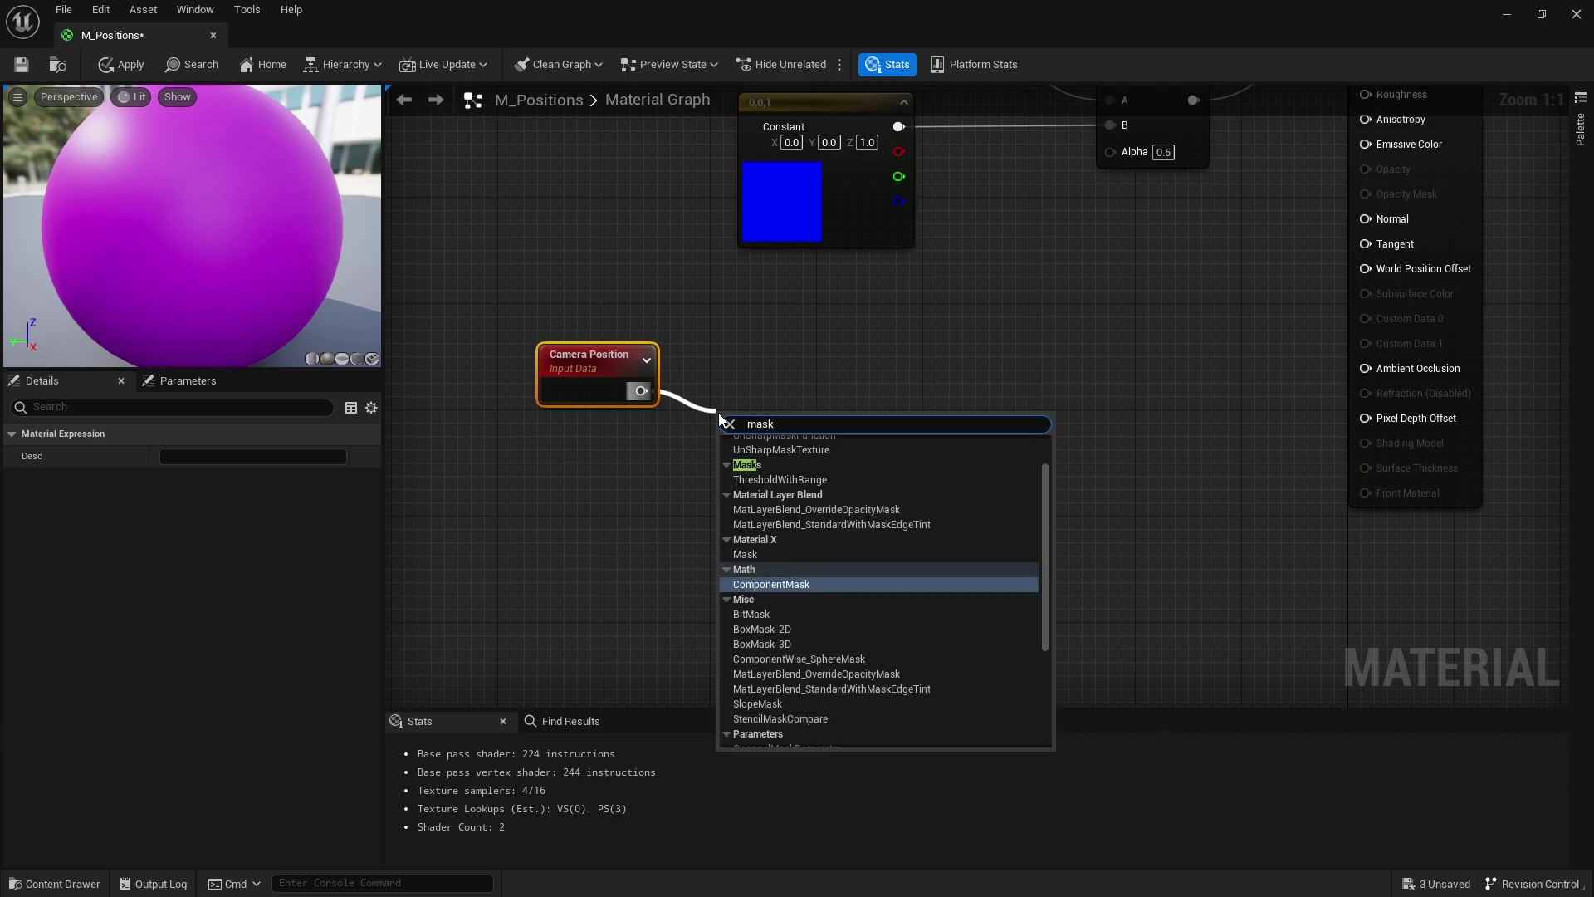
click(810, 584)
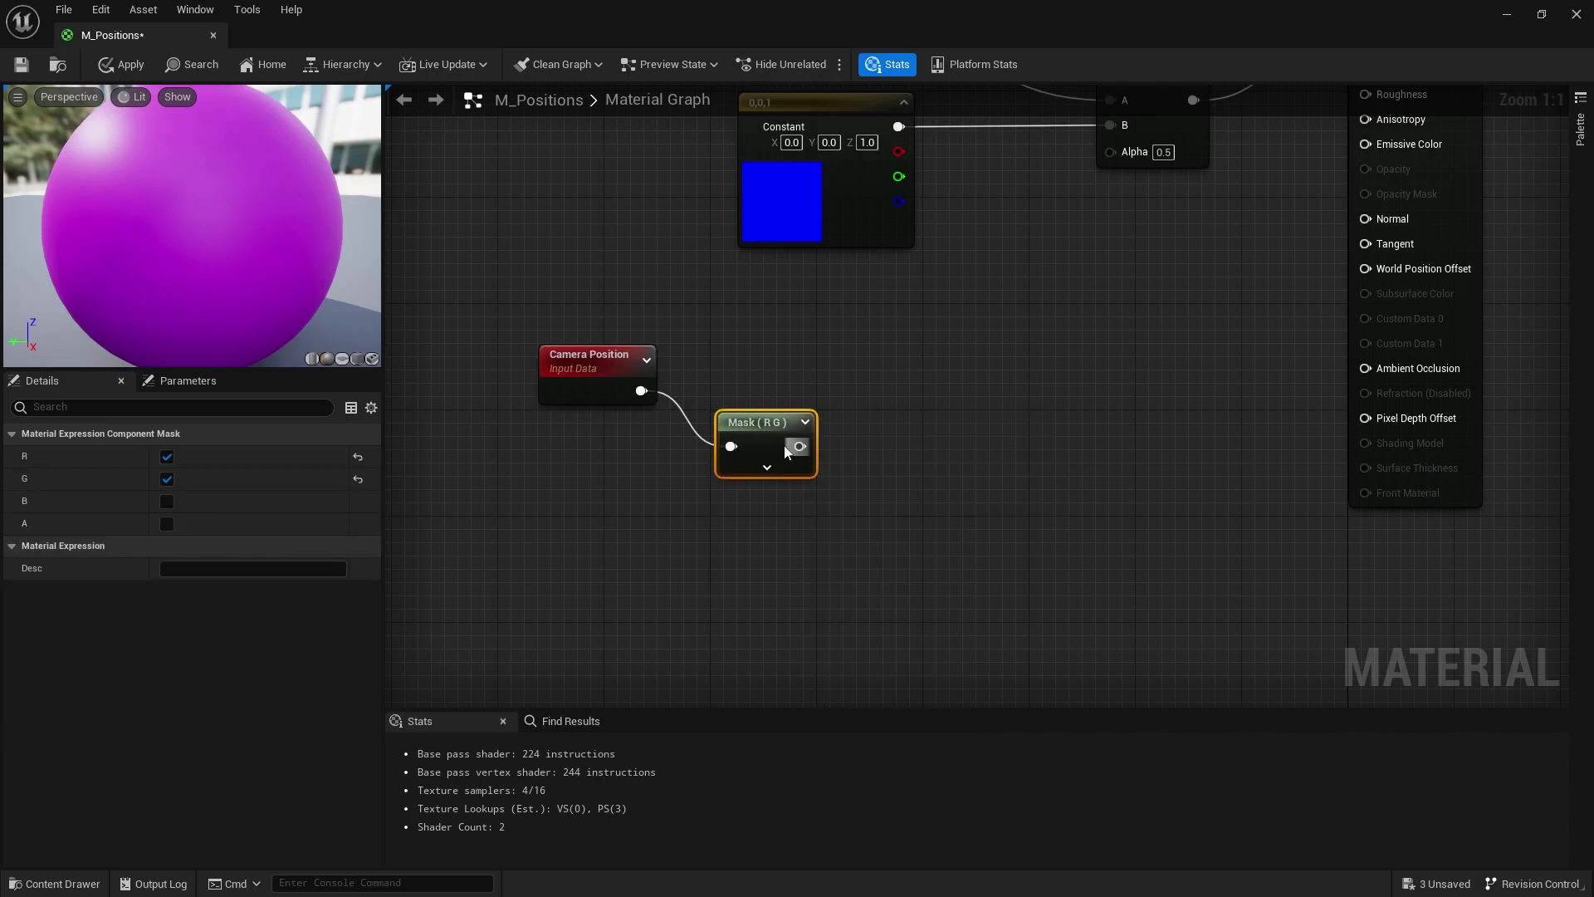
drag(765, 367, 759, 381)
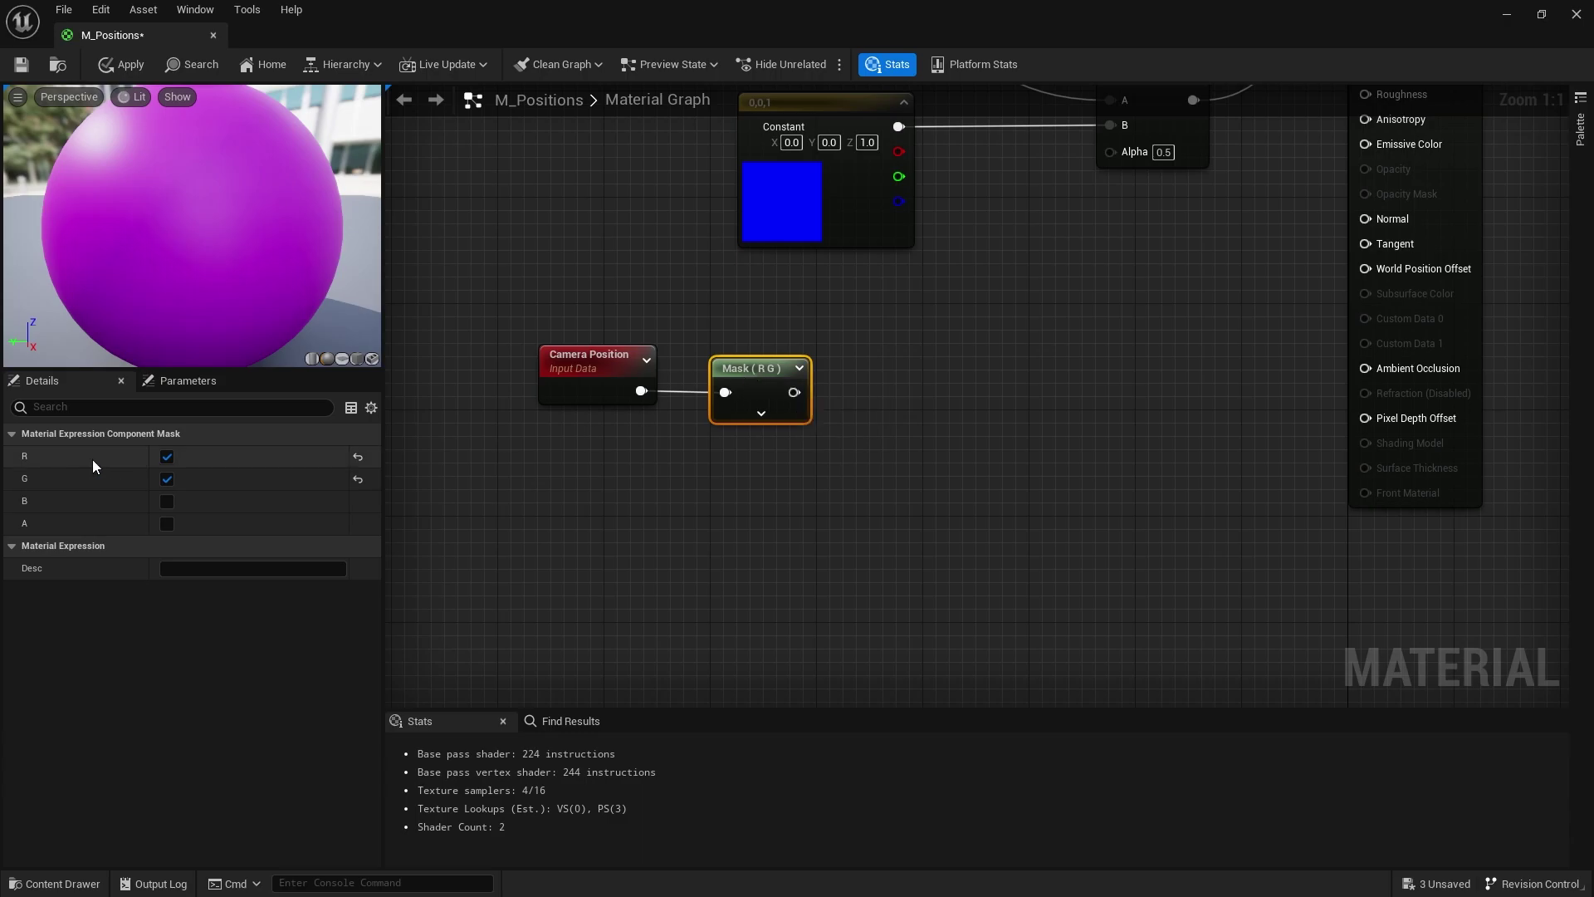
- Set the component mask to pass only the B channel, with R and G disabled
click(167, 456)
click(165, 481)
click(166, 503)
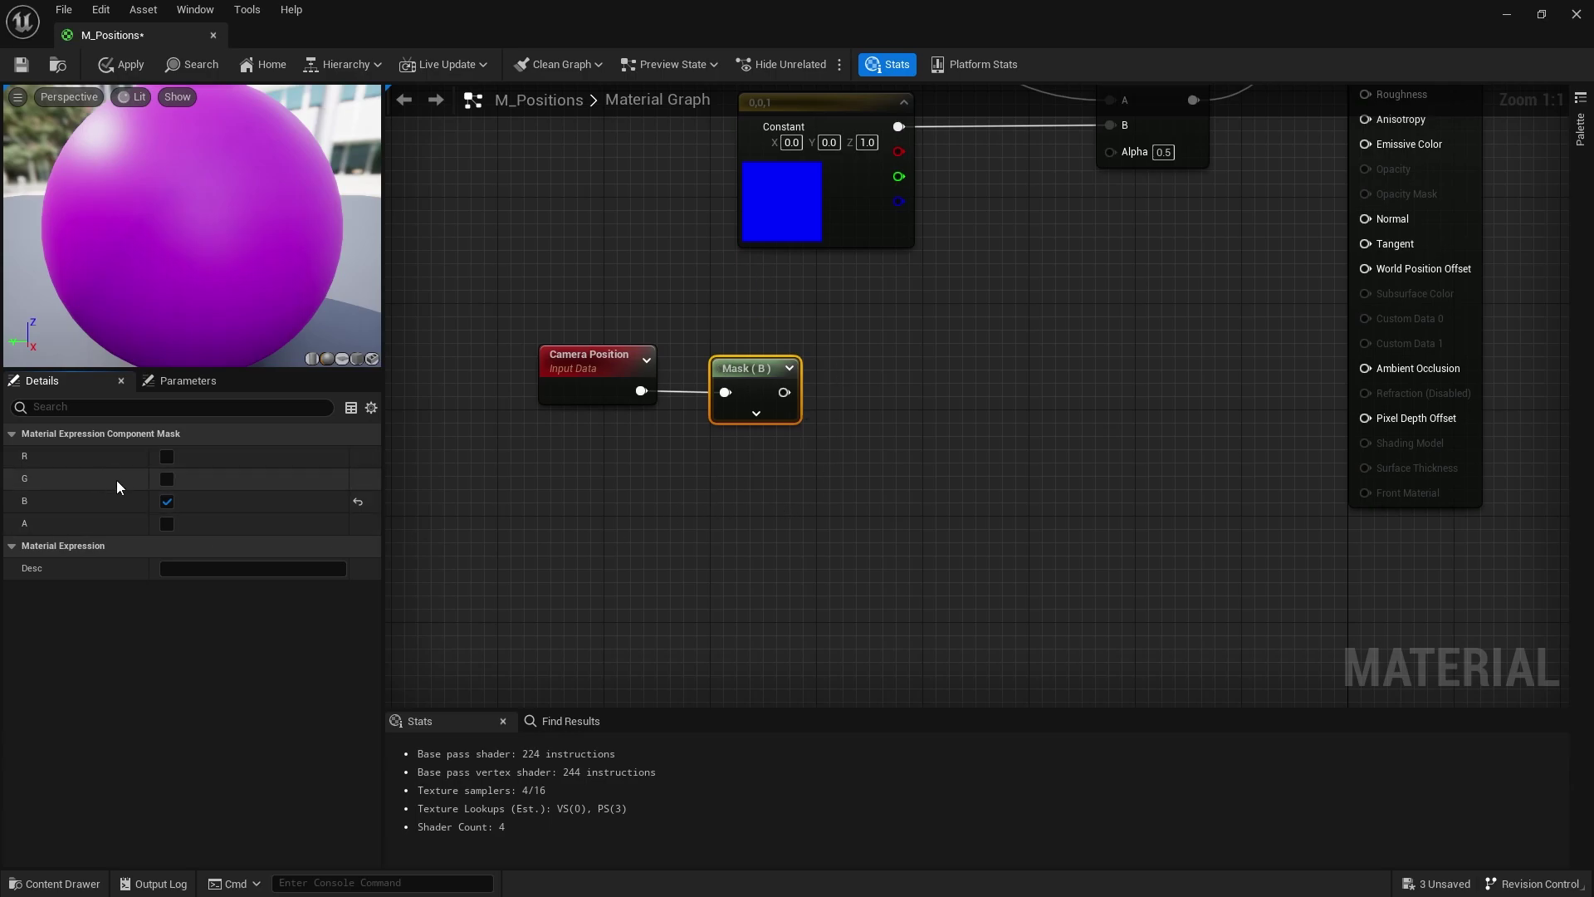
- Add a Divide node fed by the mask's output, align it beside the mask, and set its B value to 1000
right_drag(749, 473, 773, 494)
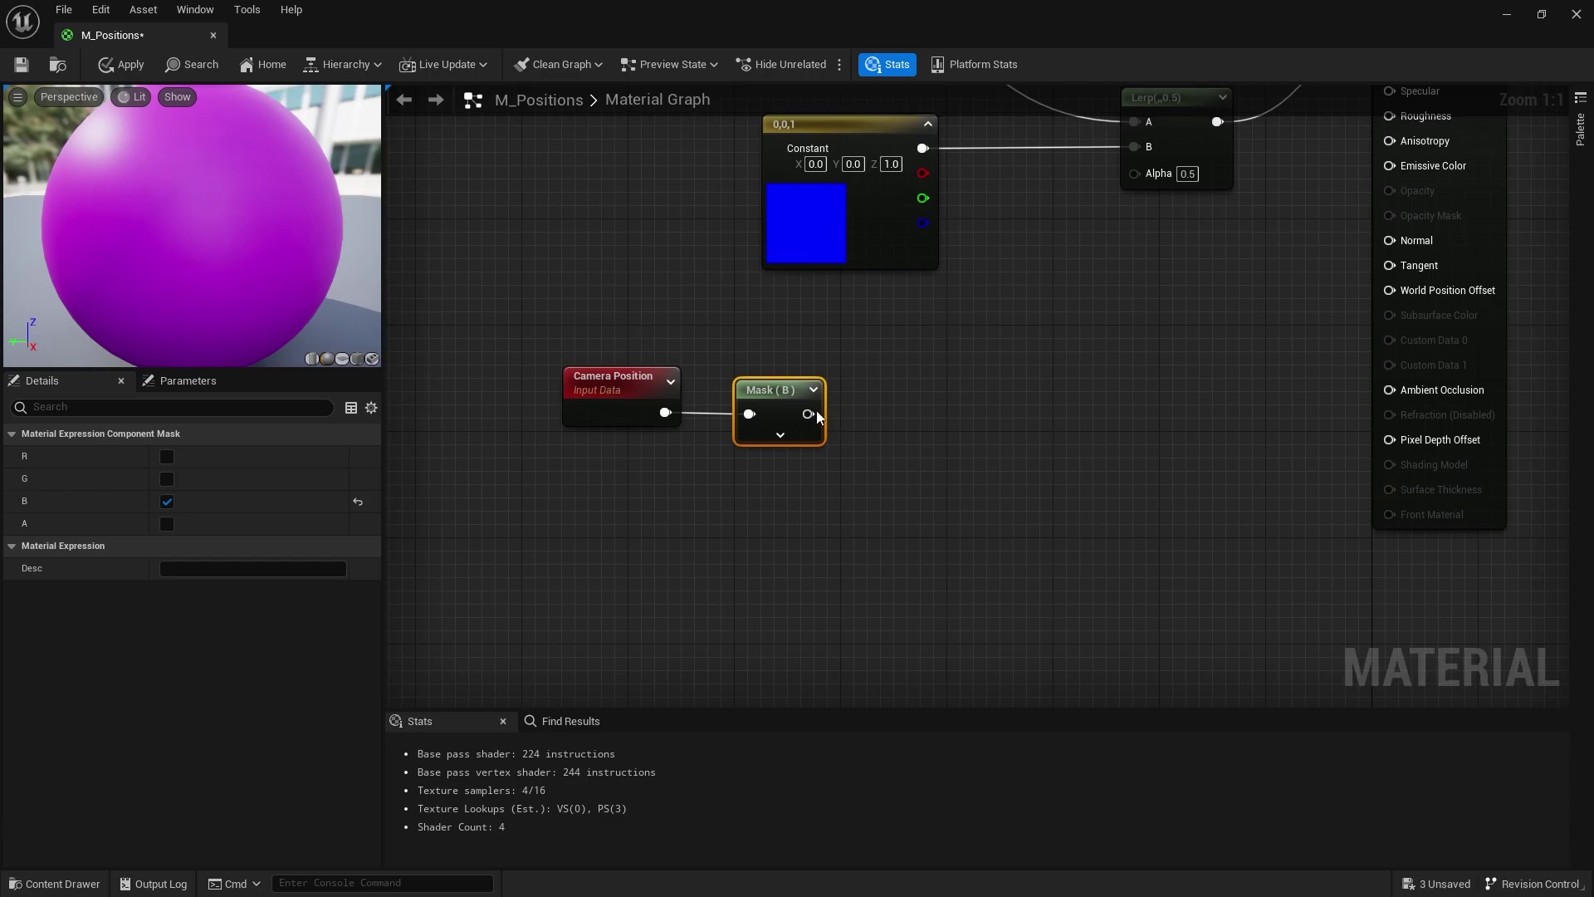
drag(915, 418, 916, 419)
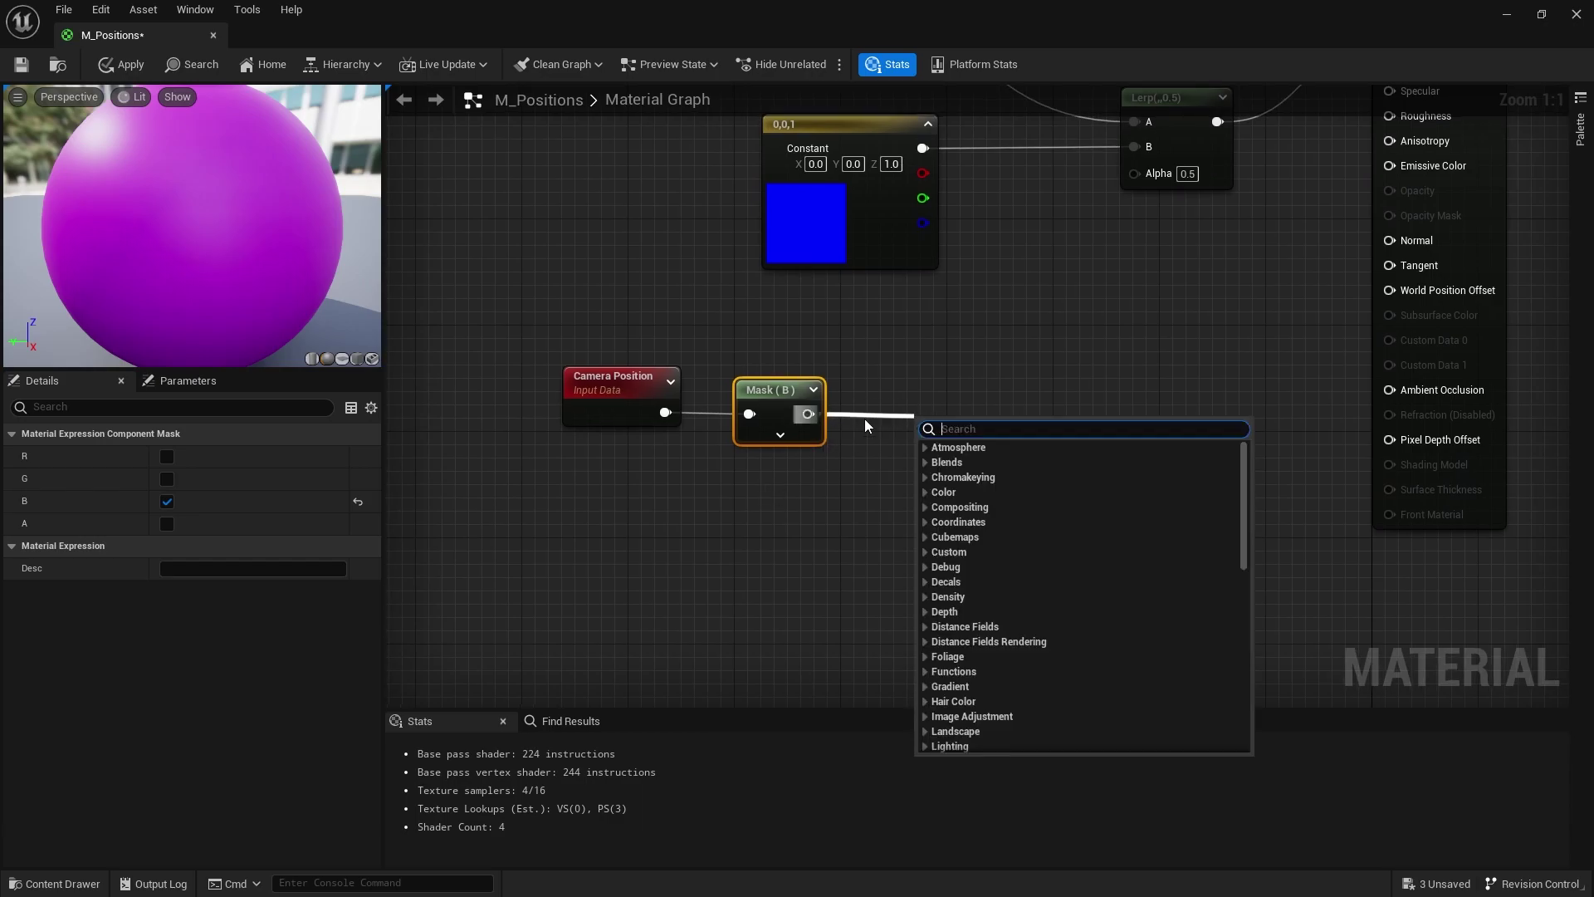
text(divide)
key(Return)
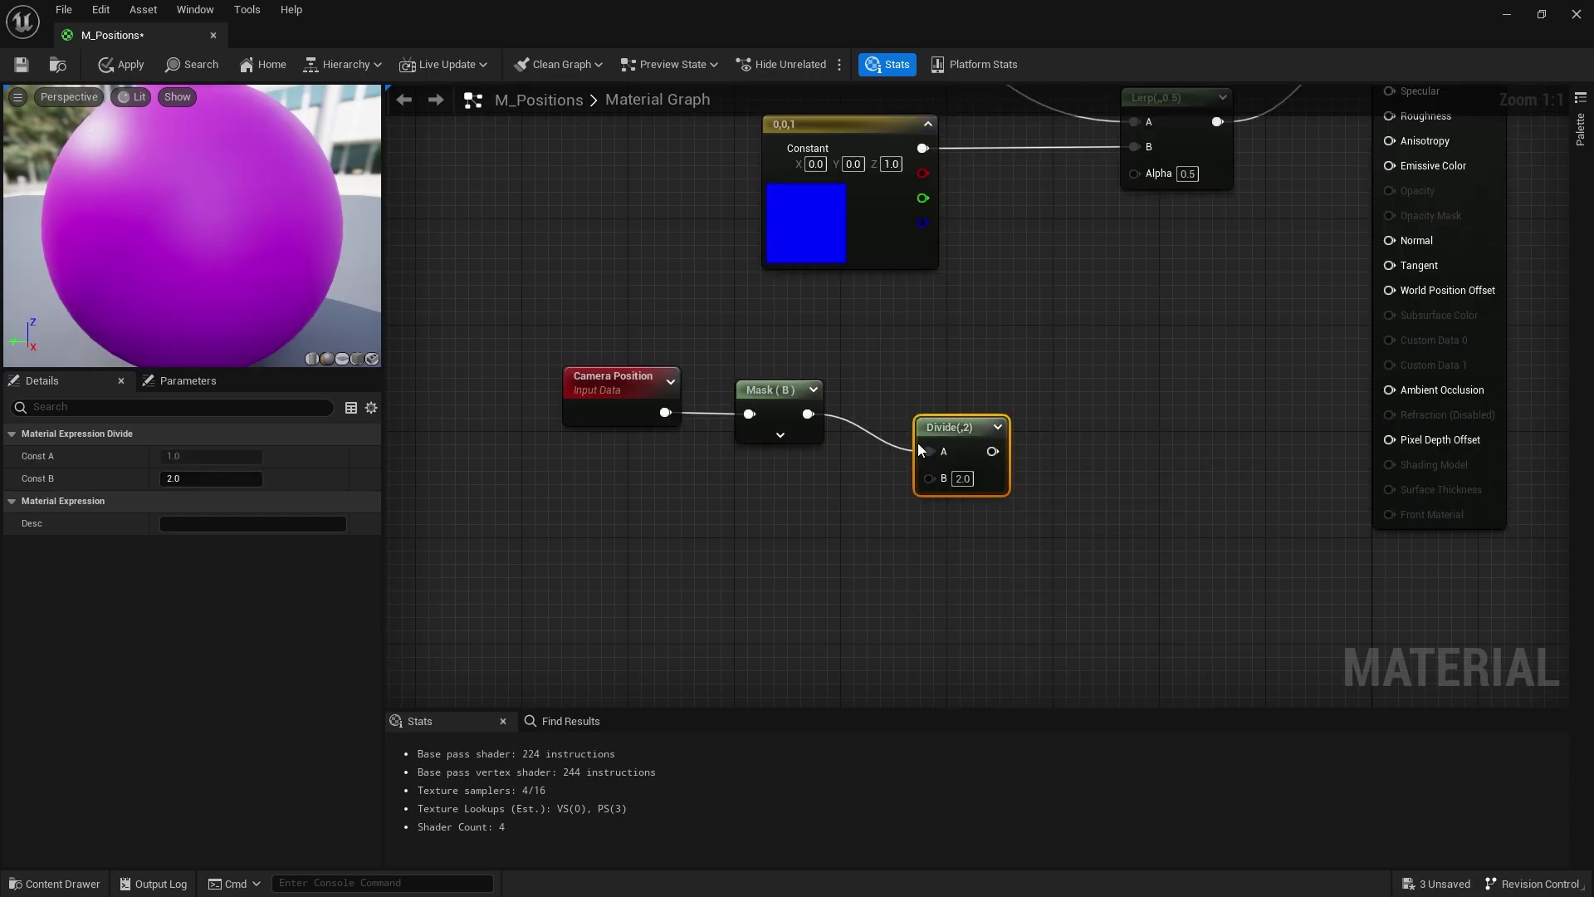
drag(961, 429, 915, 392)
click(915, 441)
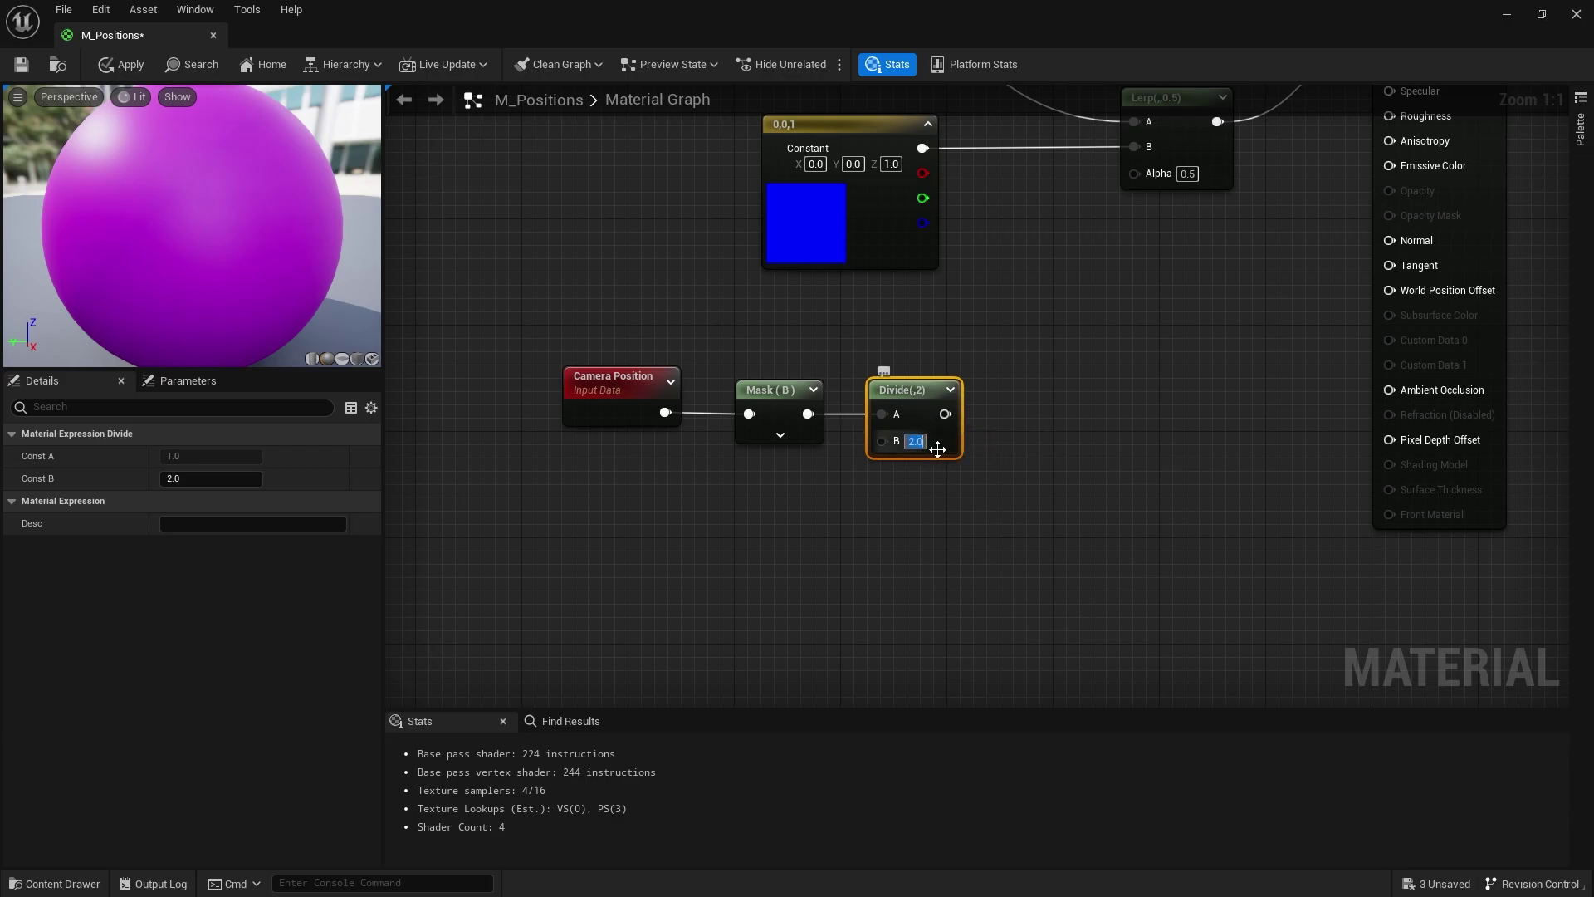
text(1000)
key(Return)
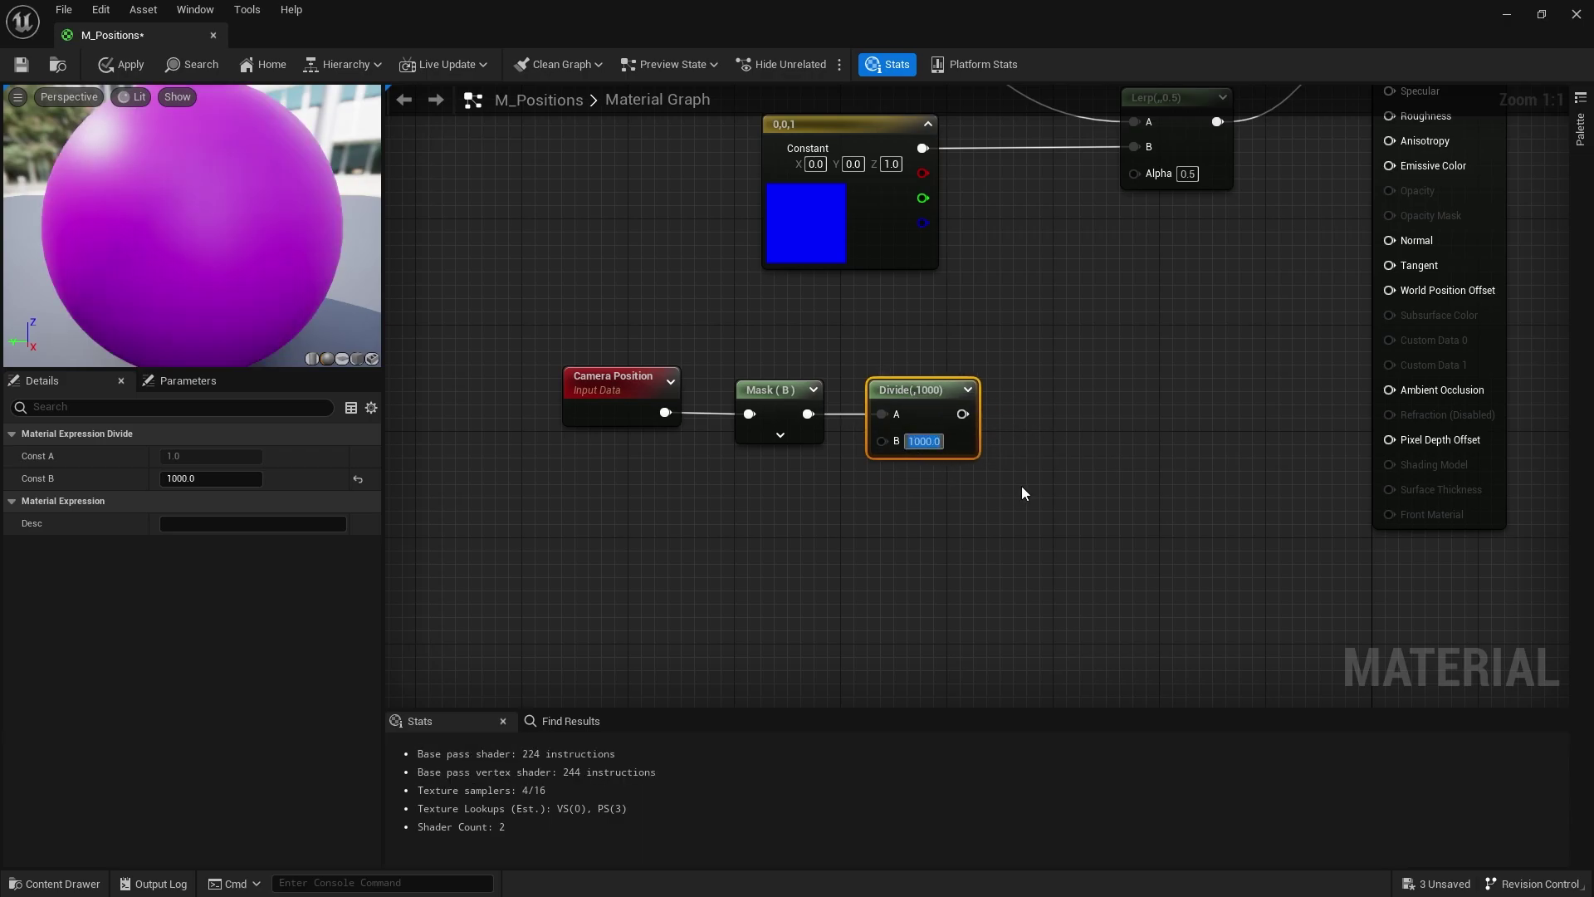
- Shift the Camera Position, Mask and Divide nodes away from the Lerp and add an aligned Clamp node fed by the Divide output
drag(908, 475, 627, 375)
drag(913, 391, 969, 407)
text(clamp)
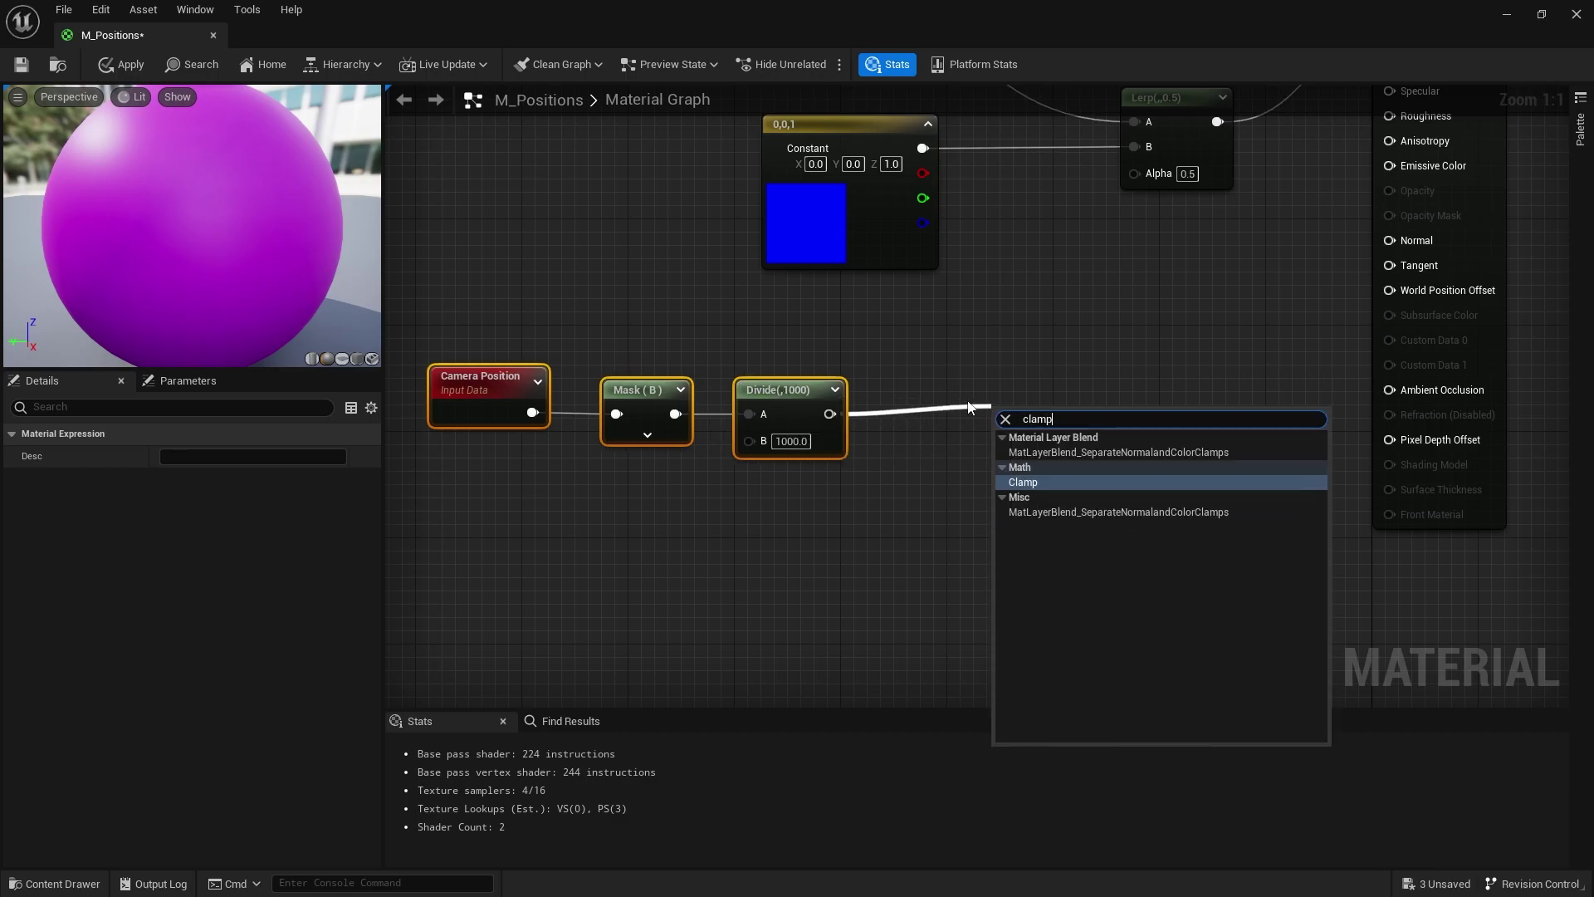
key(Return)
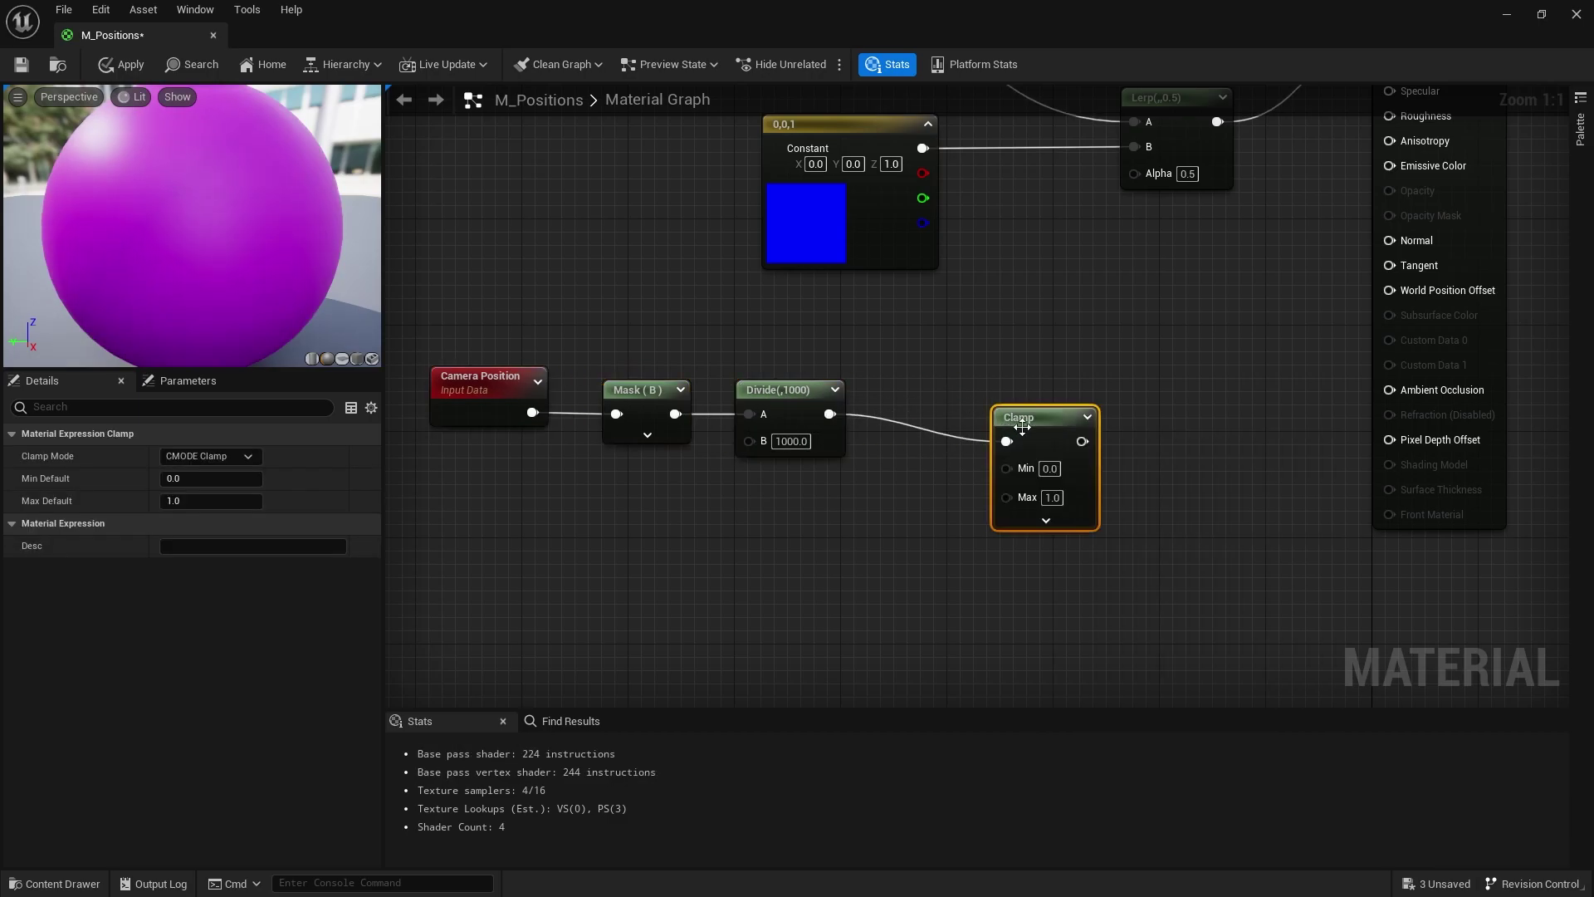
drag(1021, 416, 962, 390)
- Connect the Clamp output to the Lerp's Alpha input and apply the material changes
right_drag(1054, 425, 927, 502)
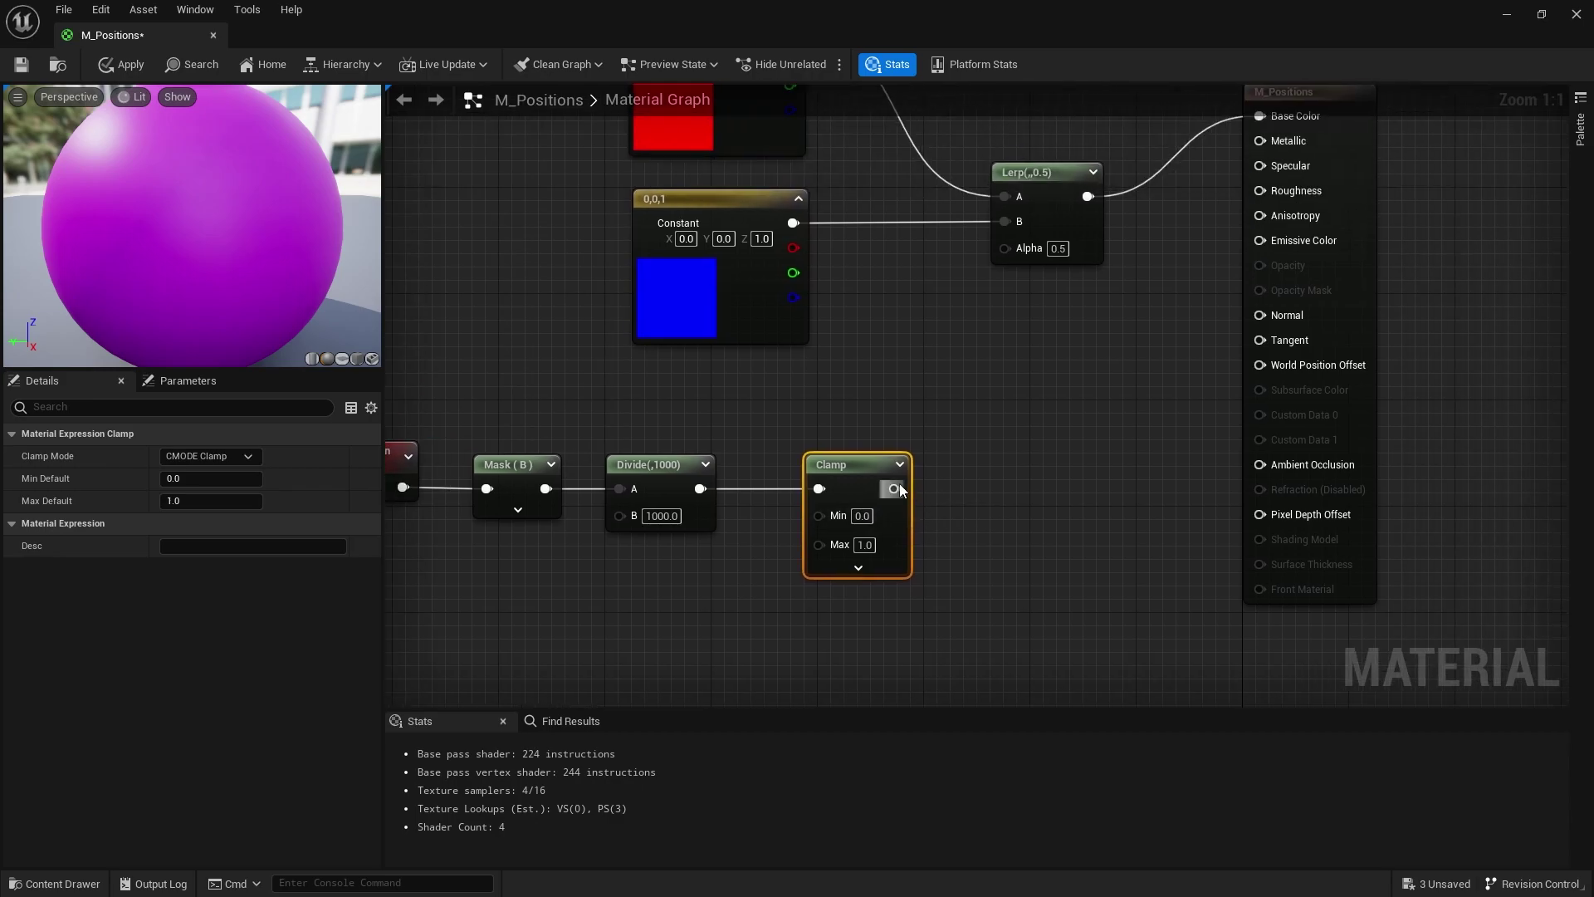
drag(894, 489, 1006, 247)
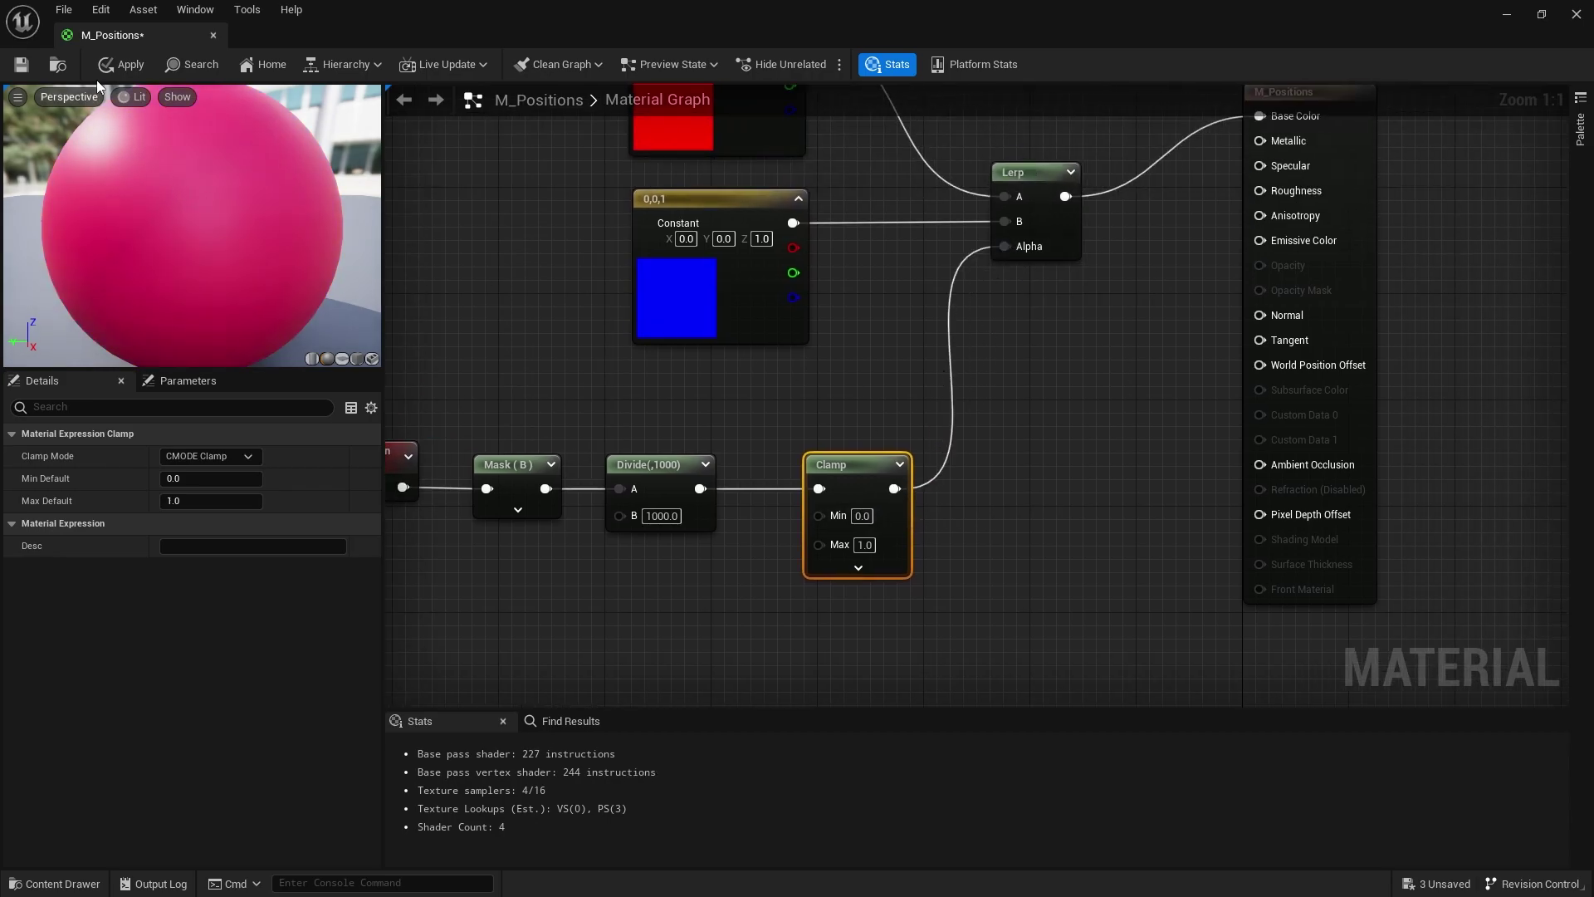
click(120, 63)
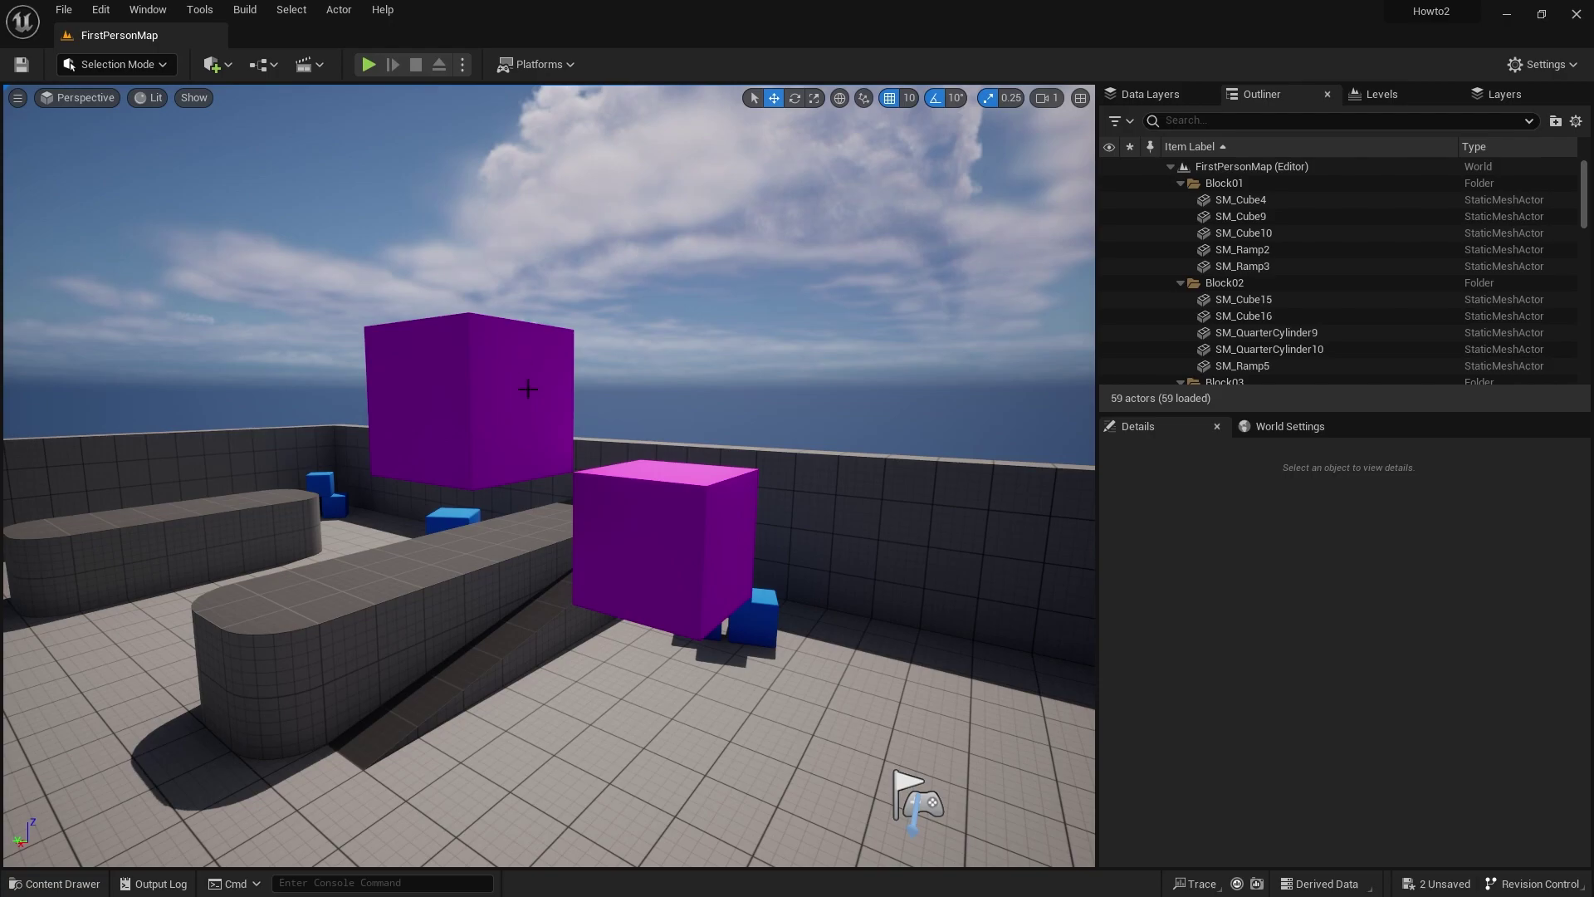
- Fly around the two floating cubes in the FirstPersonMap level to examine their color from different camera heights
mouse_move(565, 502)
right_down()
mouse_move(567, 516)
mouse_move(531, 348)
mouse_move(556, 501)
right_up()
key(e)
right_drag(610, 546, 473, 506)
key(d)
key(q)
key(a)
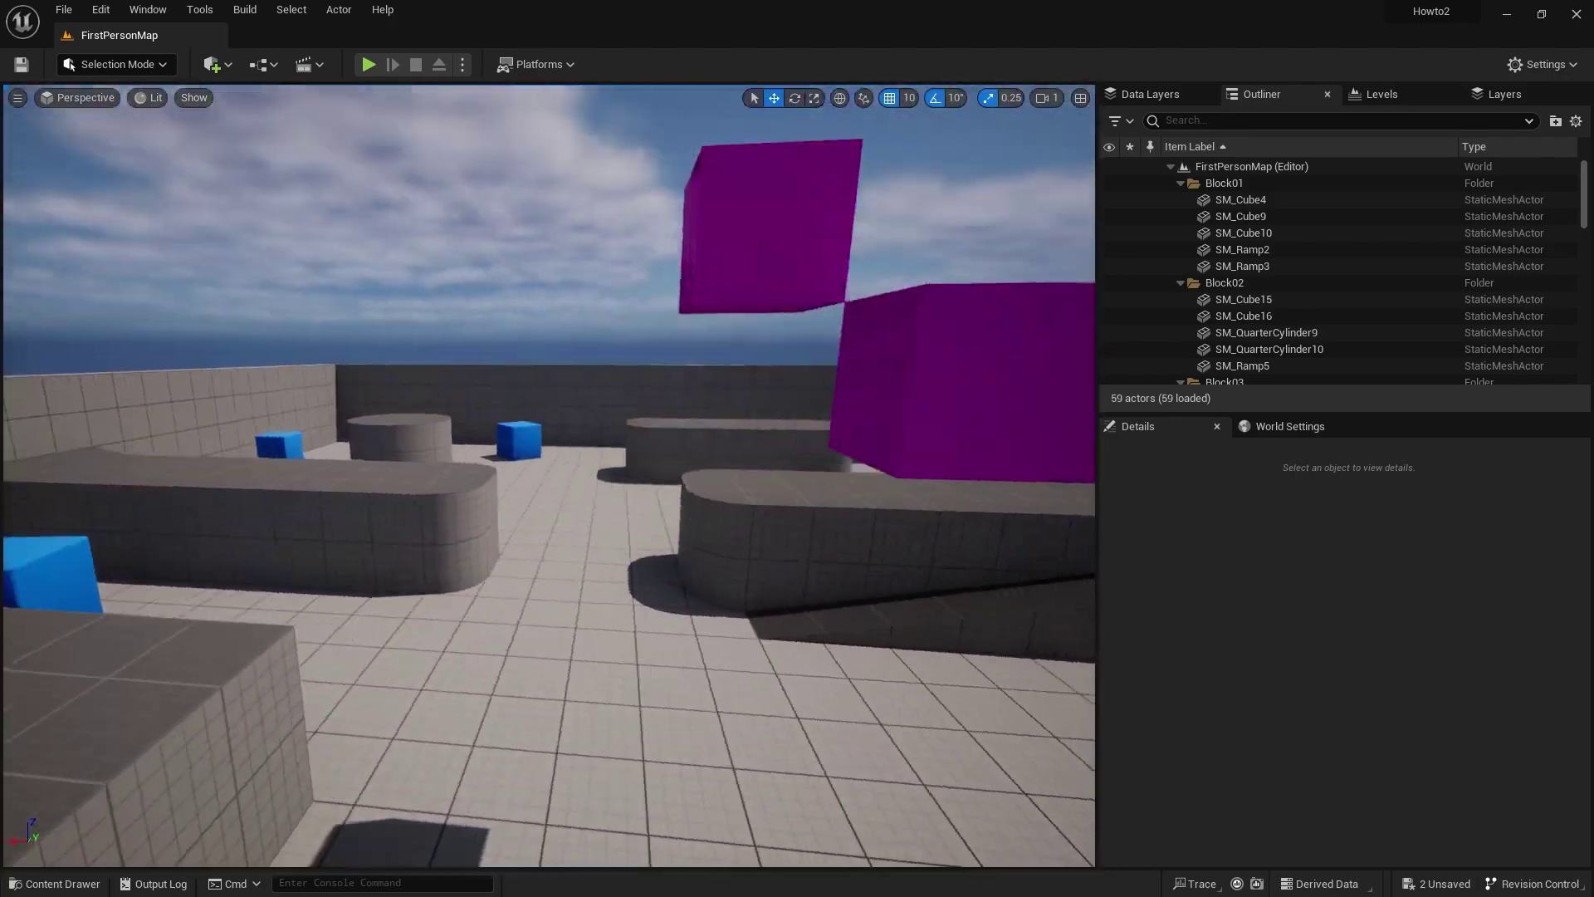
right_drag(419, 772, 398, 732)
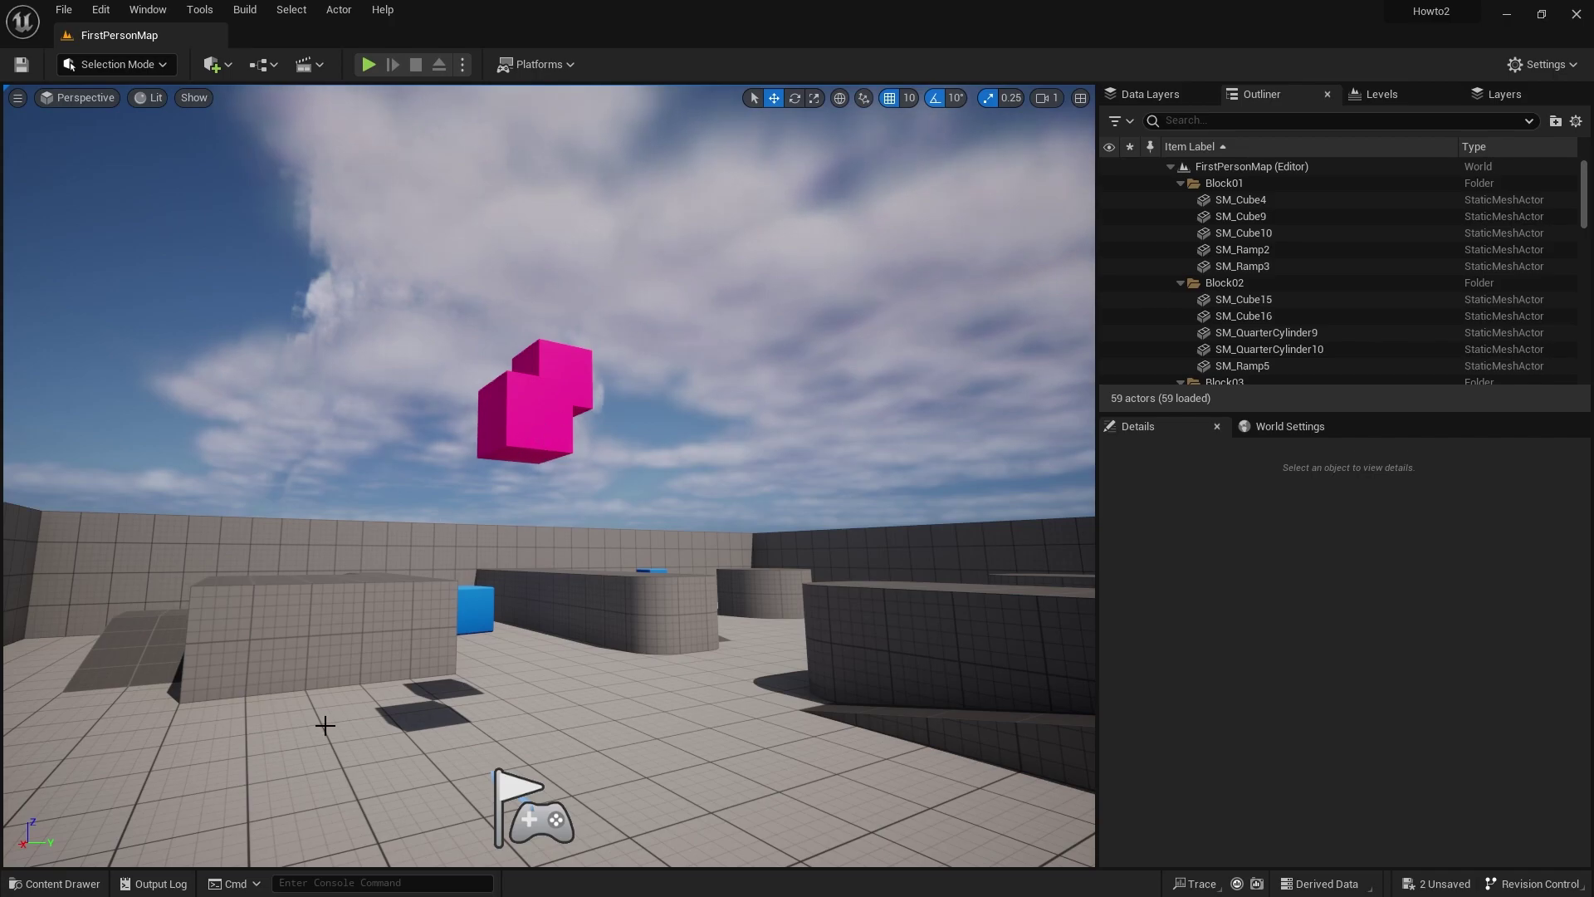
- Reopen the M_Positions material, move Camera Position away from the mask, and add an ActorPositionWS node below it
click(54, 884)
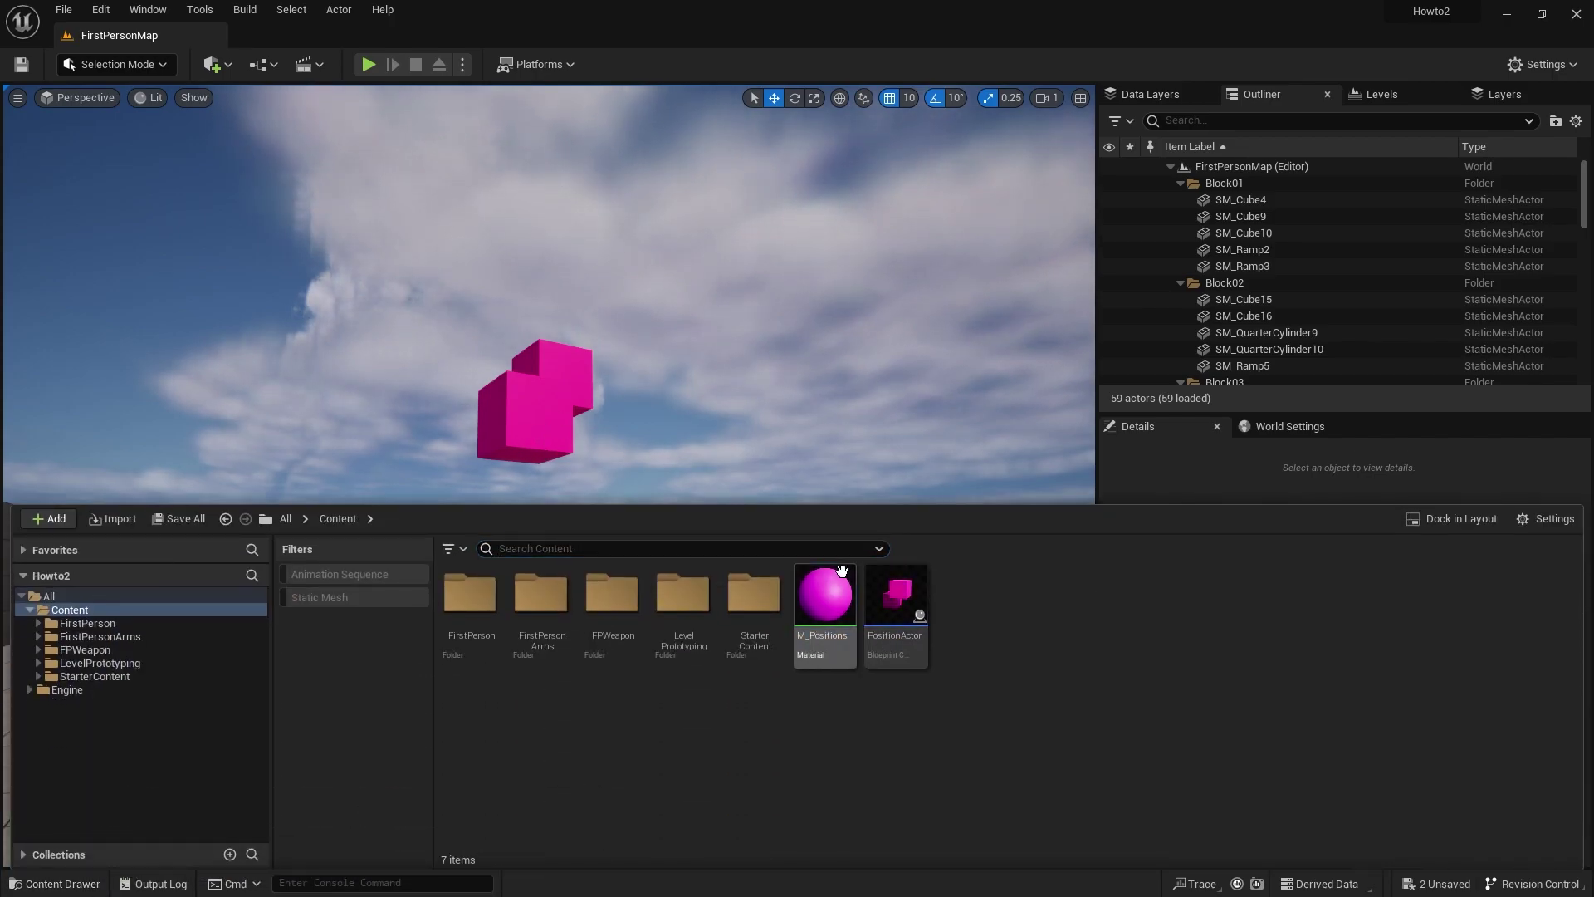
double_click(824, 591)
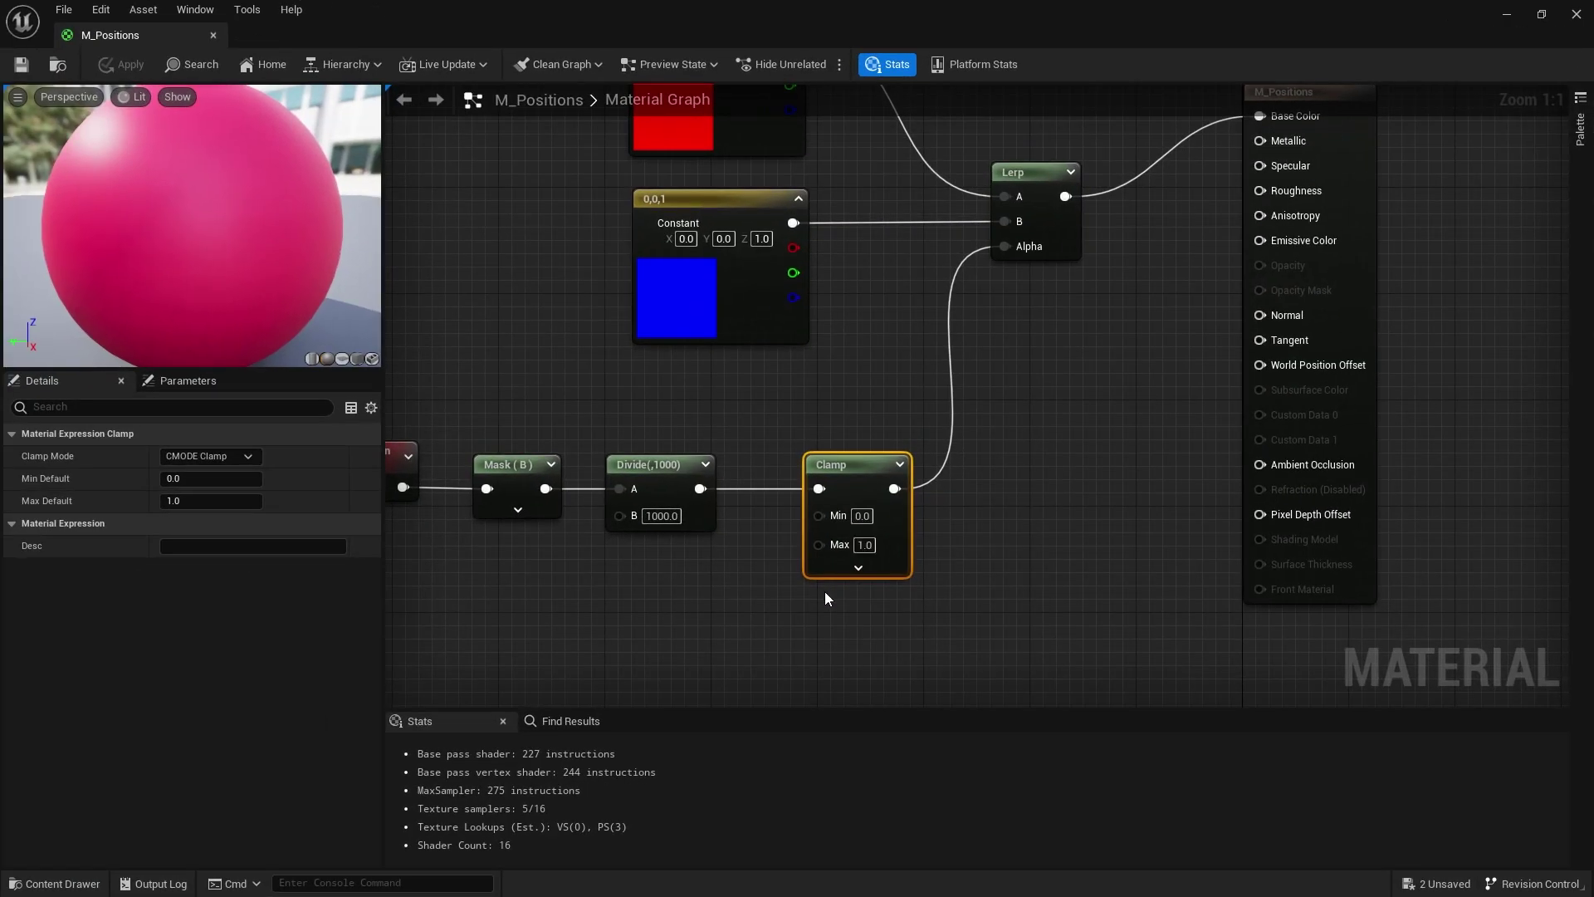
right_drag(768, 496, 871, 474)
click(603, 409)
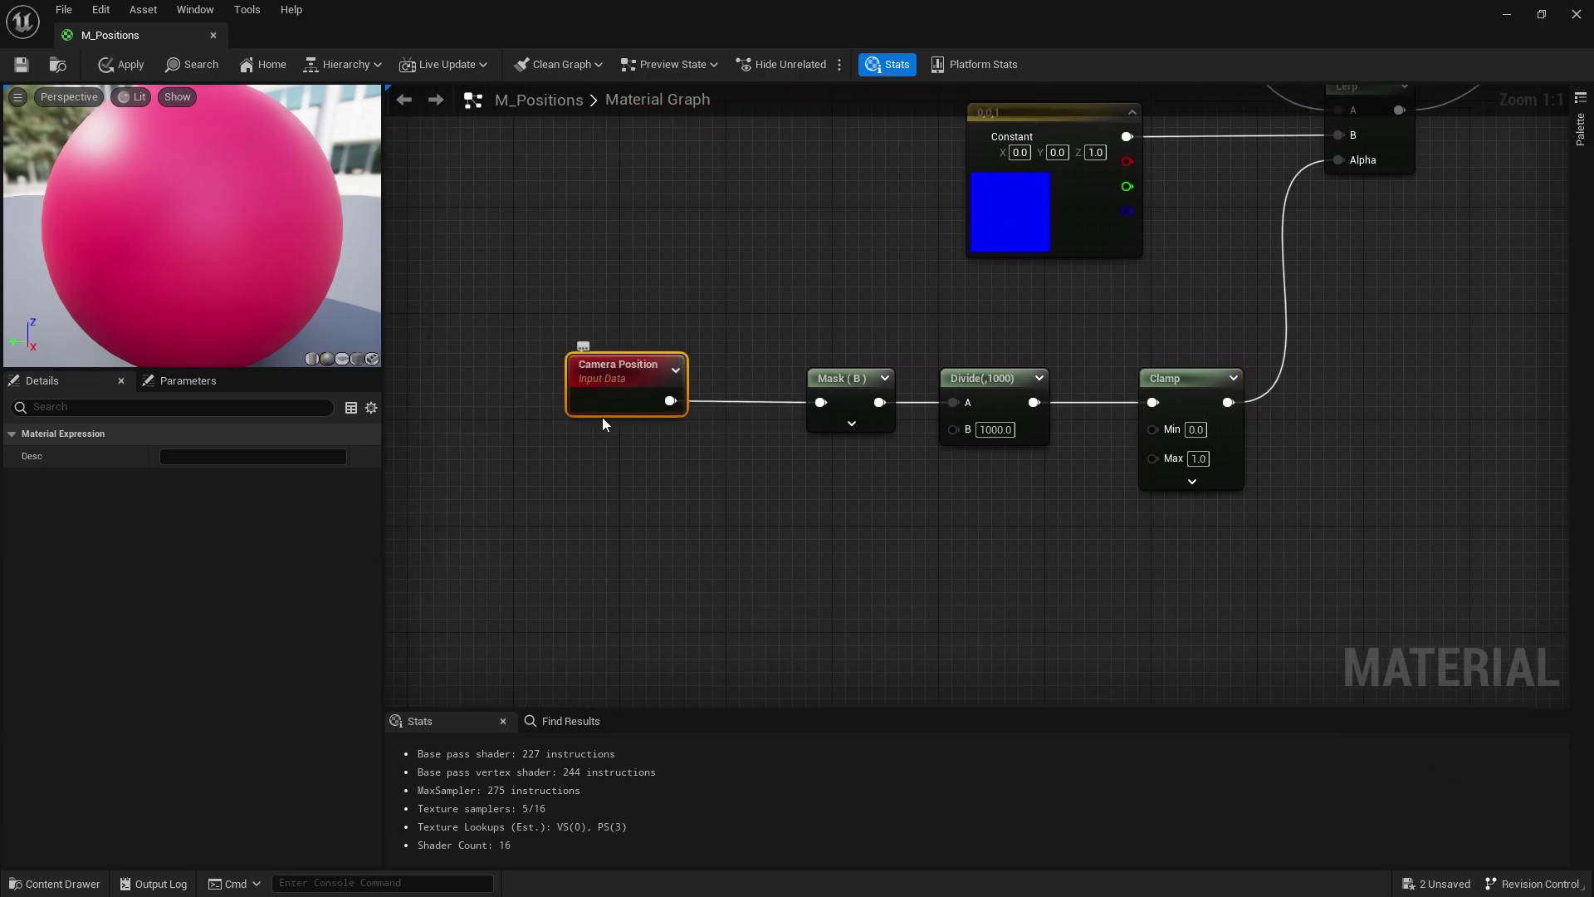
right_click(531, 523)
text(actor)
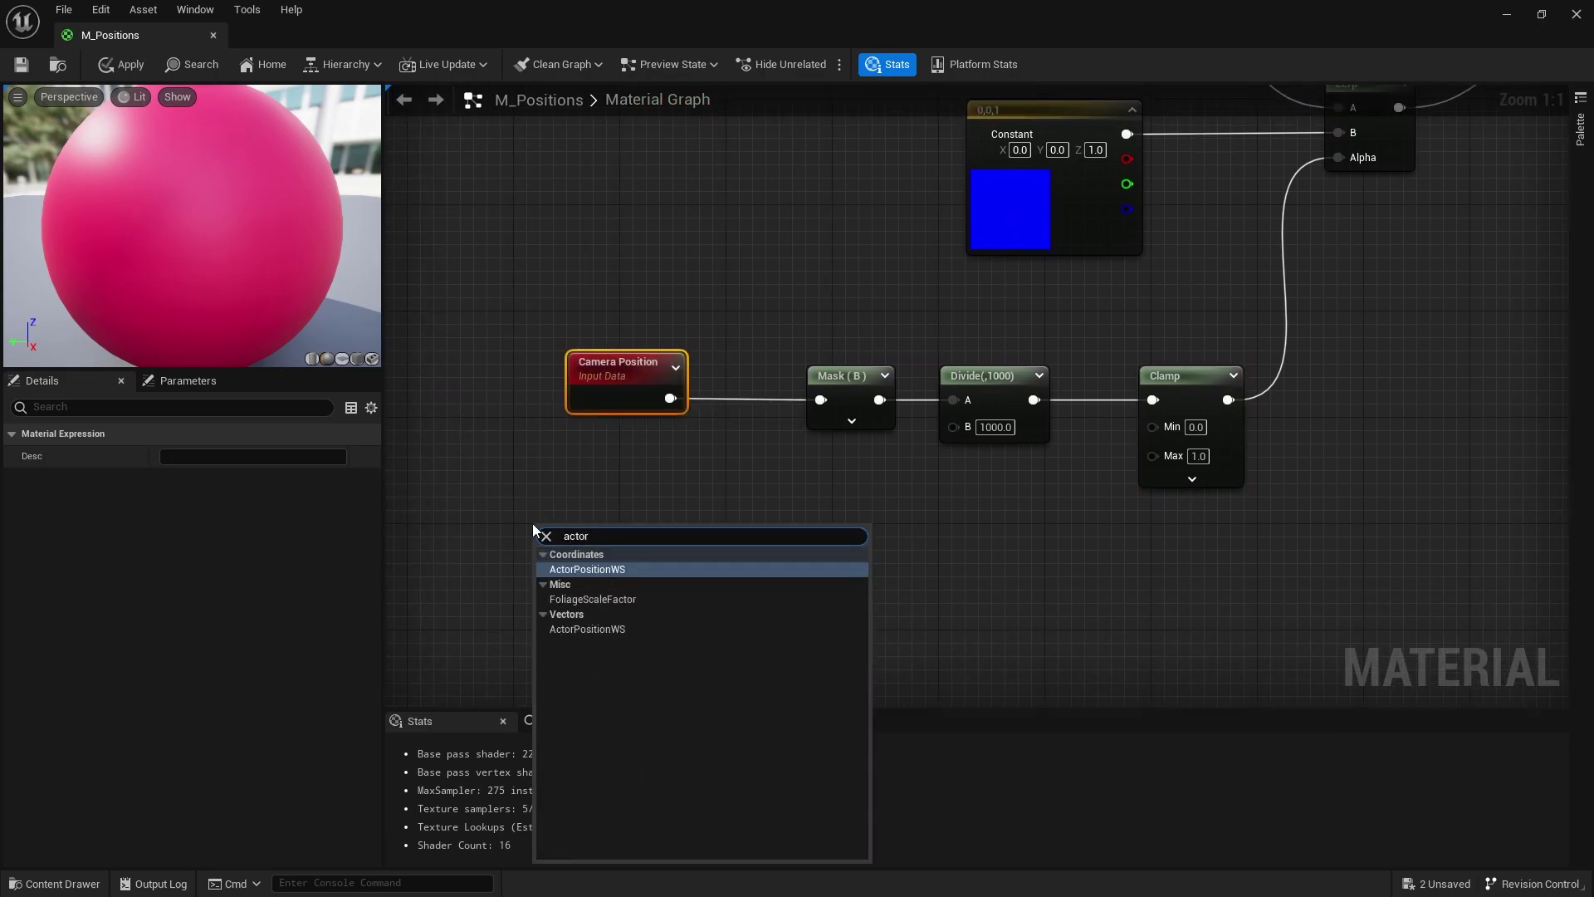
key(Return)
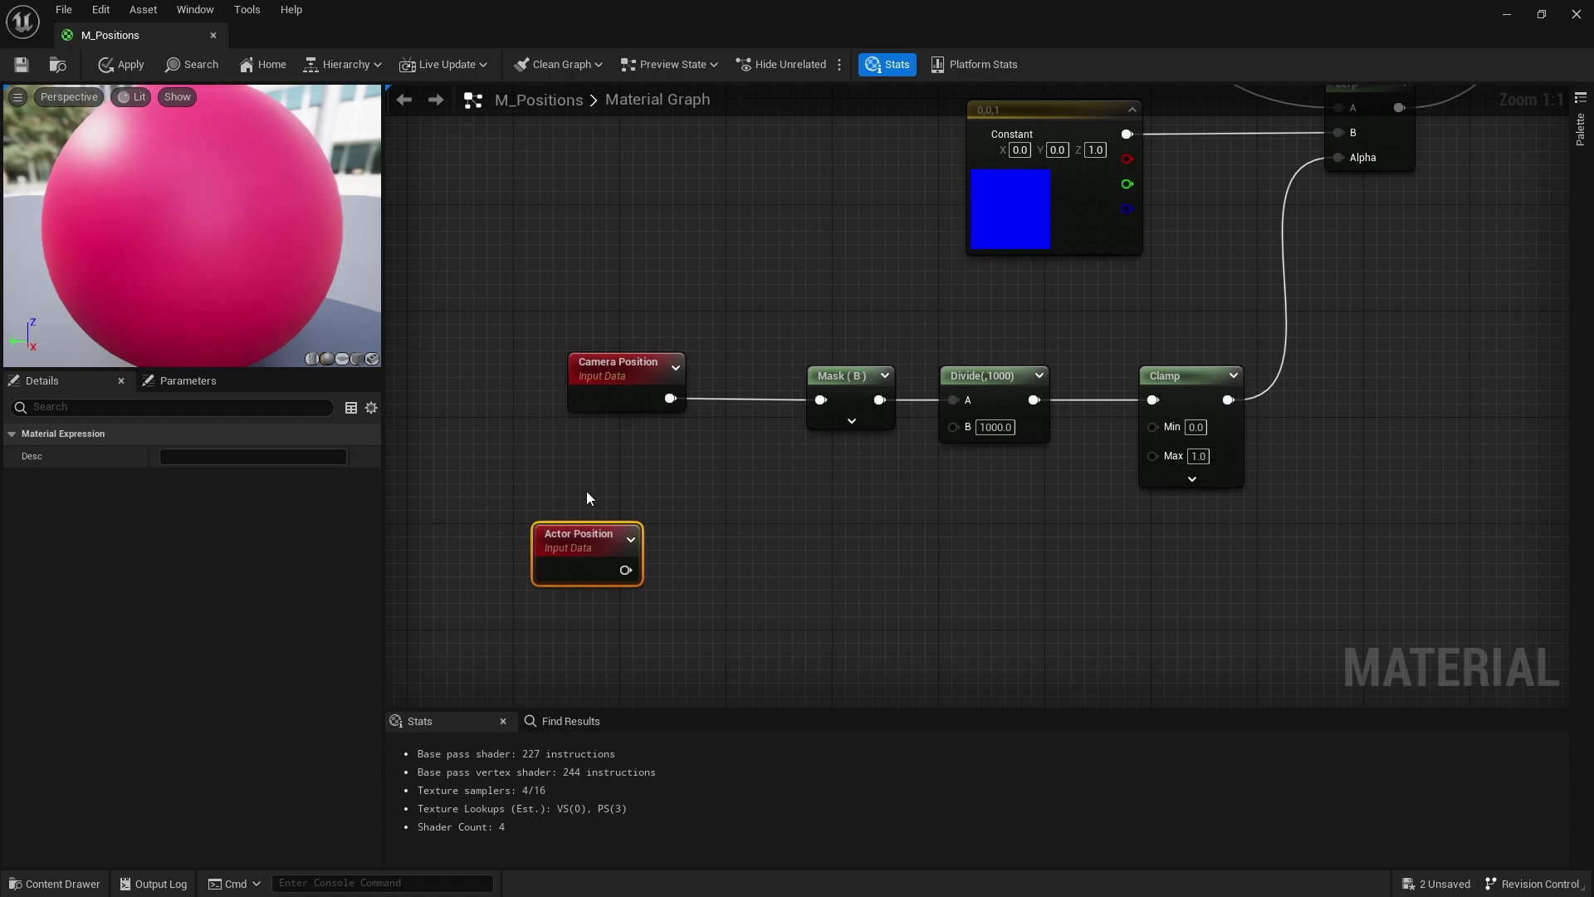
drag(567, 573, 566, 541)
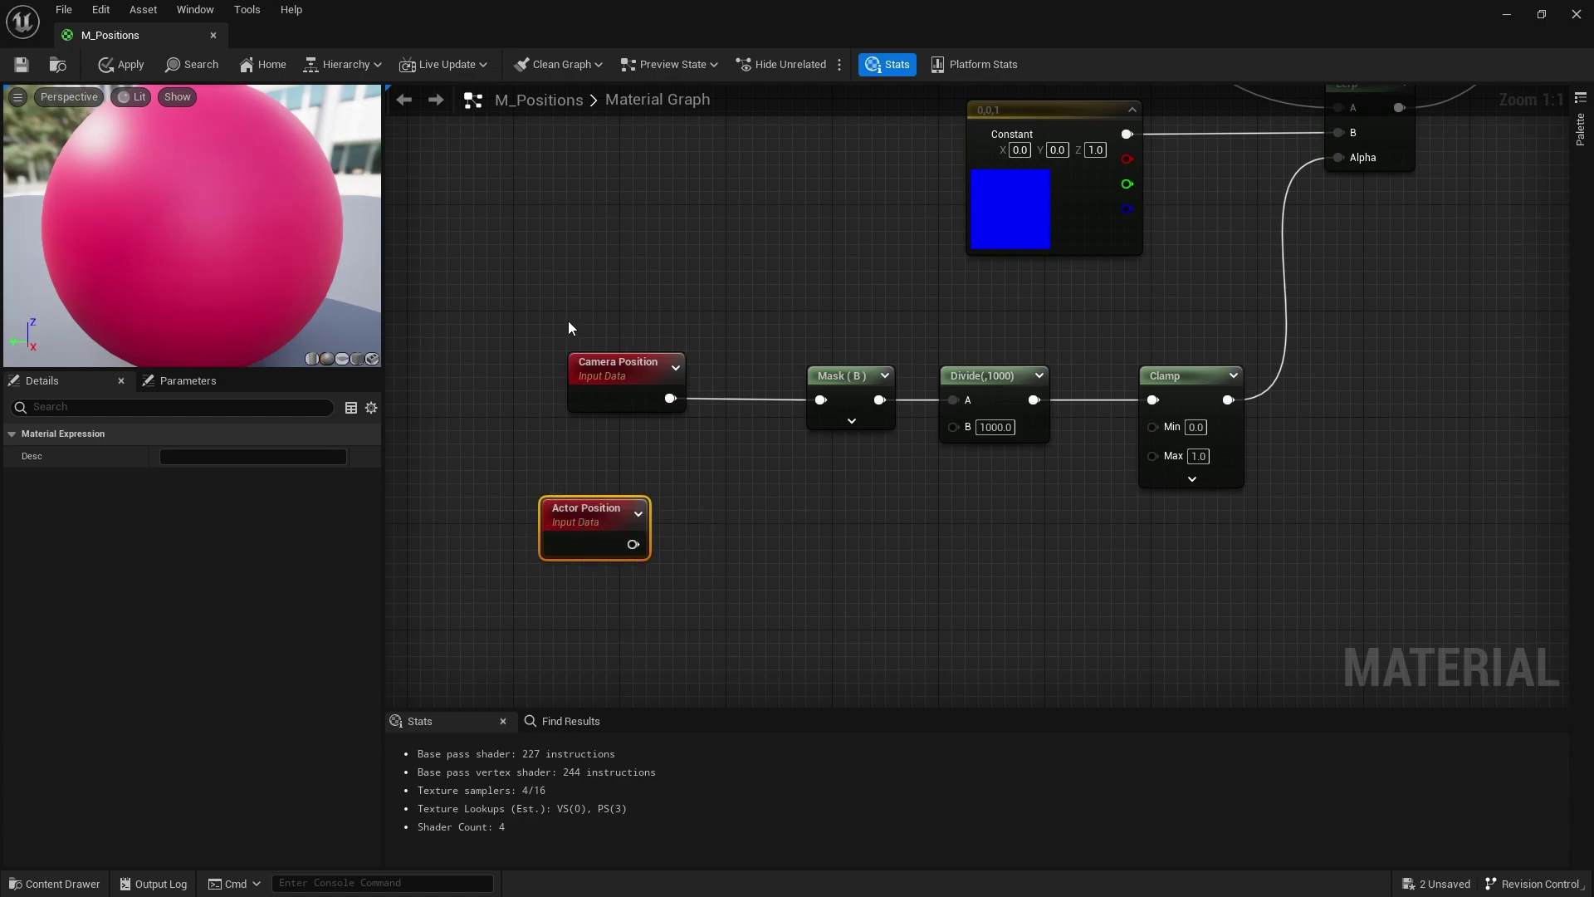
- Add a Subtract node with Camera Position feeding A and Actor Position feeding B, arranging both position nodes before it
right_drag(673, 489, 753, 387)
drag(675, 302, 636, 302)
drag(675, 425, 648, 423)
drag(656, 290, 734, 356)
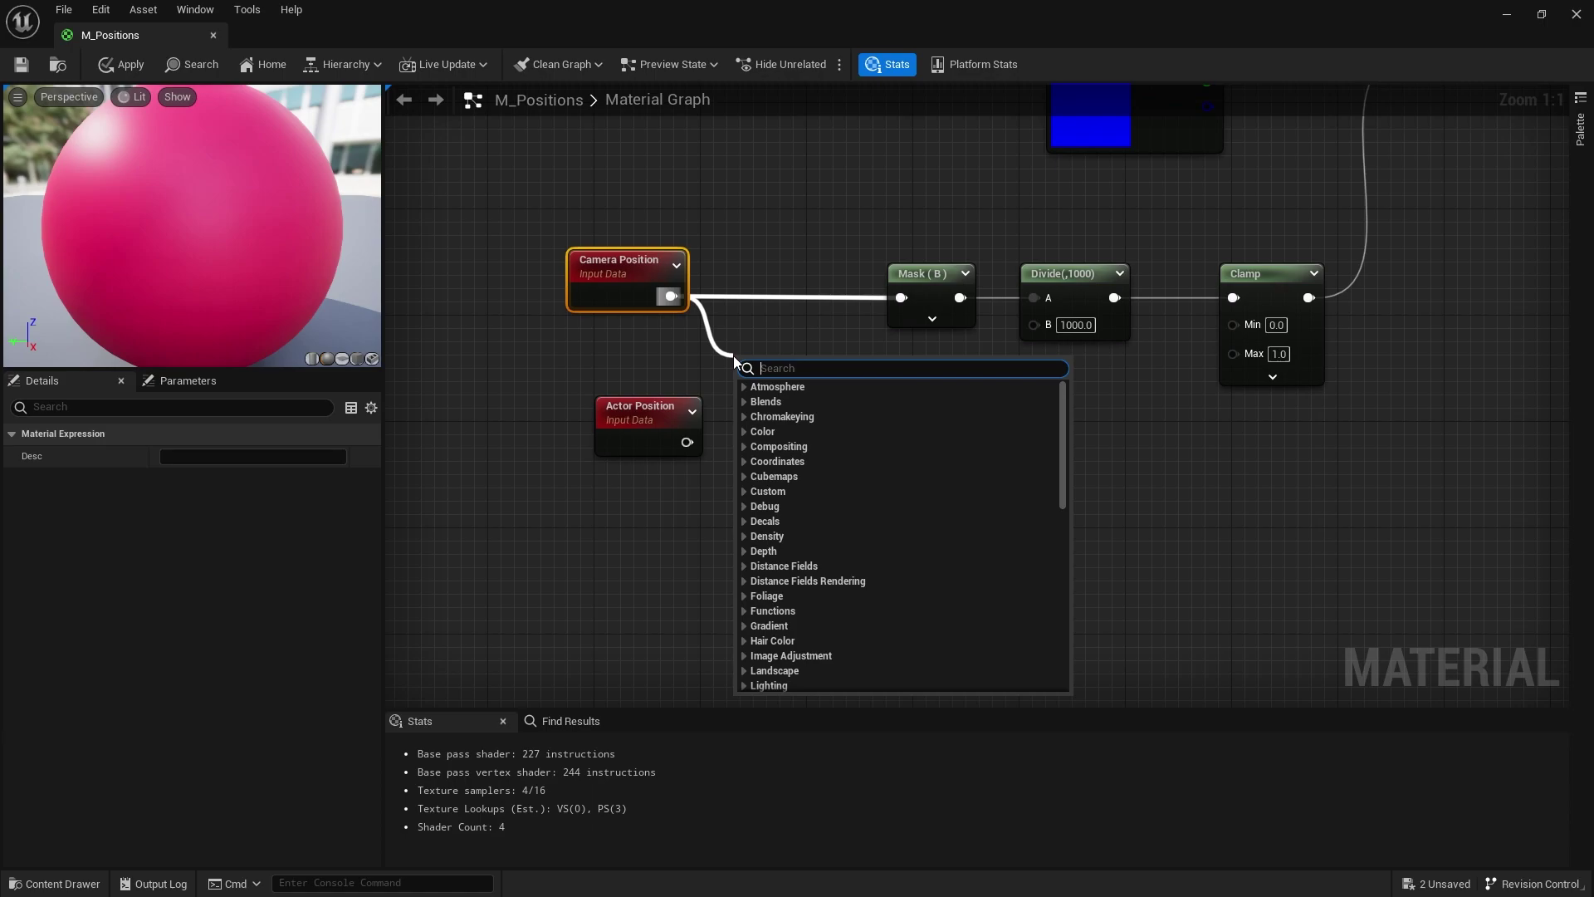
text(-)
click(785, 521)
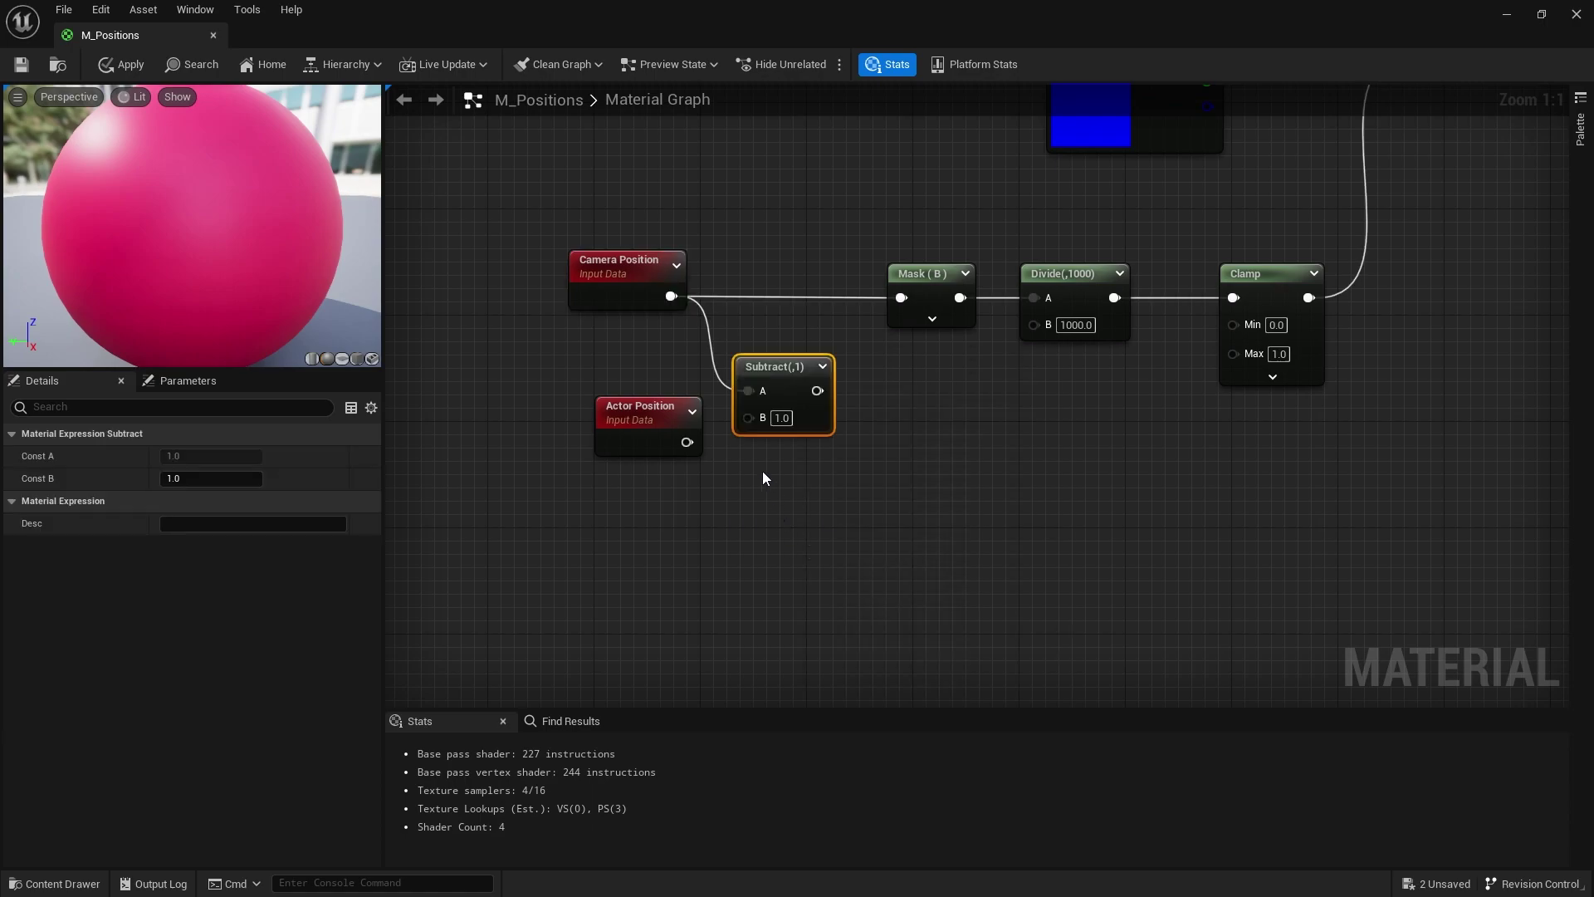
drag(754, 425, 611, 440)
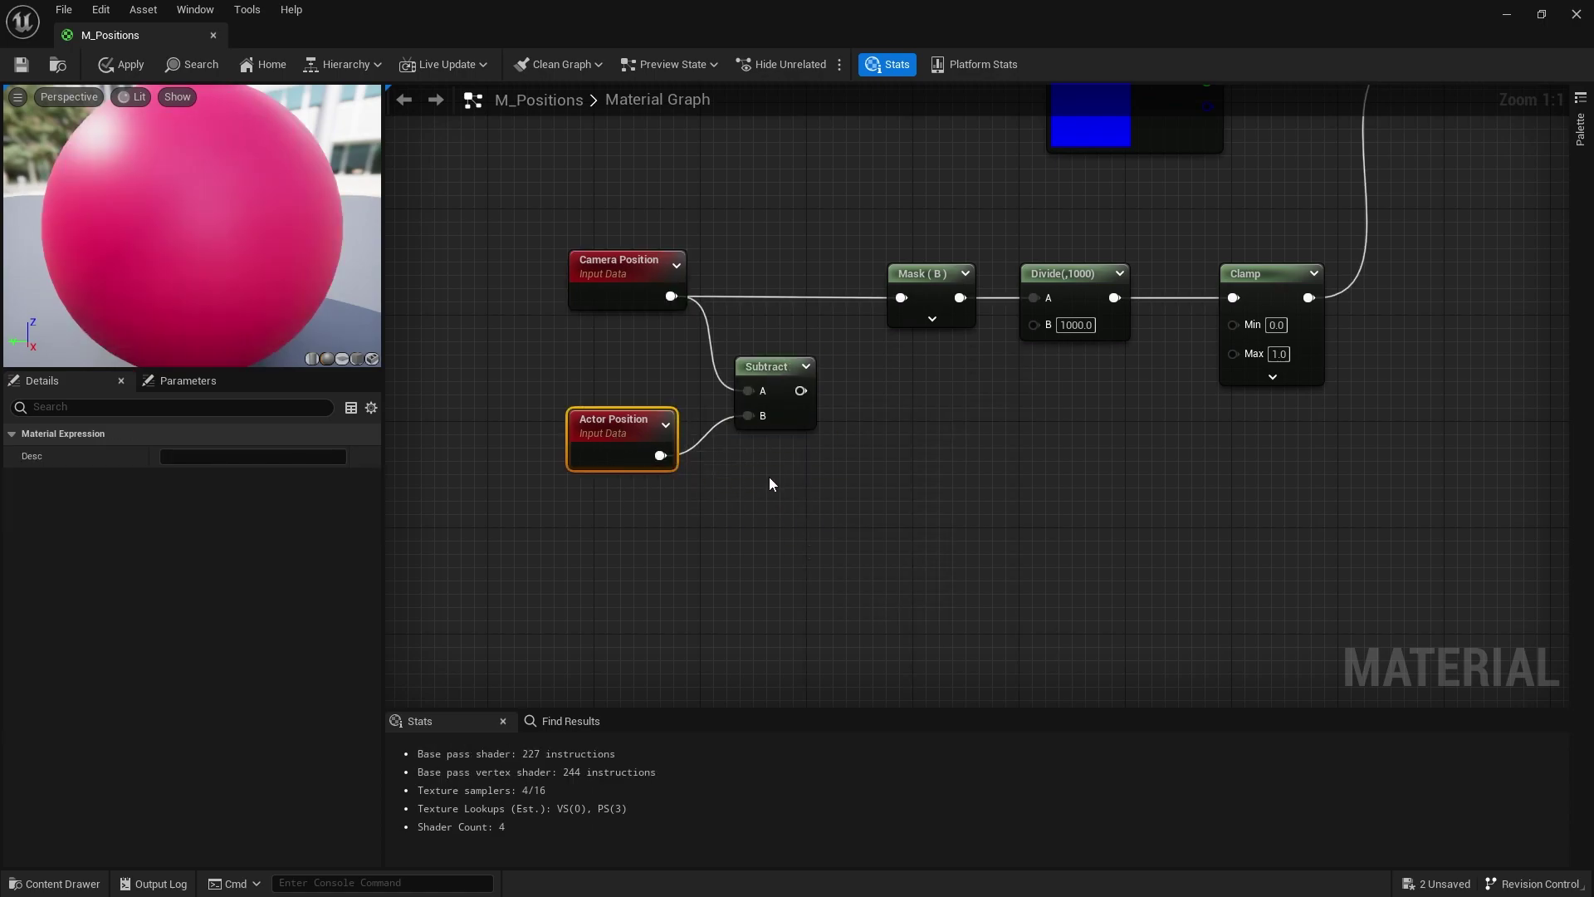
- Move the Subtract and Actor Position nodes lower, then add an Abs node after Subtract and connect it to the Divide's A input
drag(802, 539, 587, 378)
drag(768, 384, 890, 425)
text(abs)
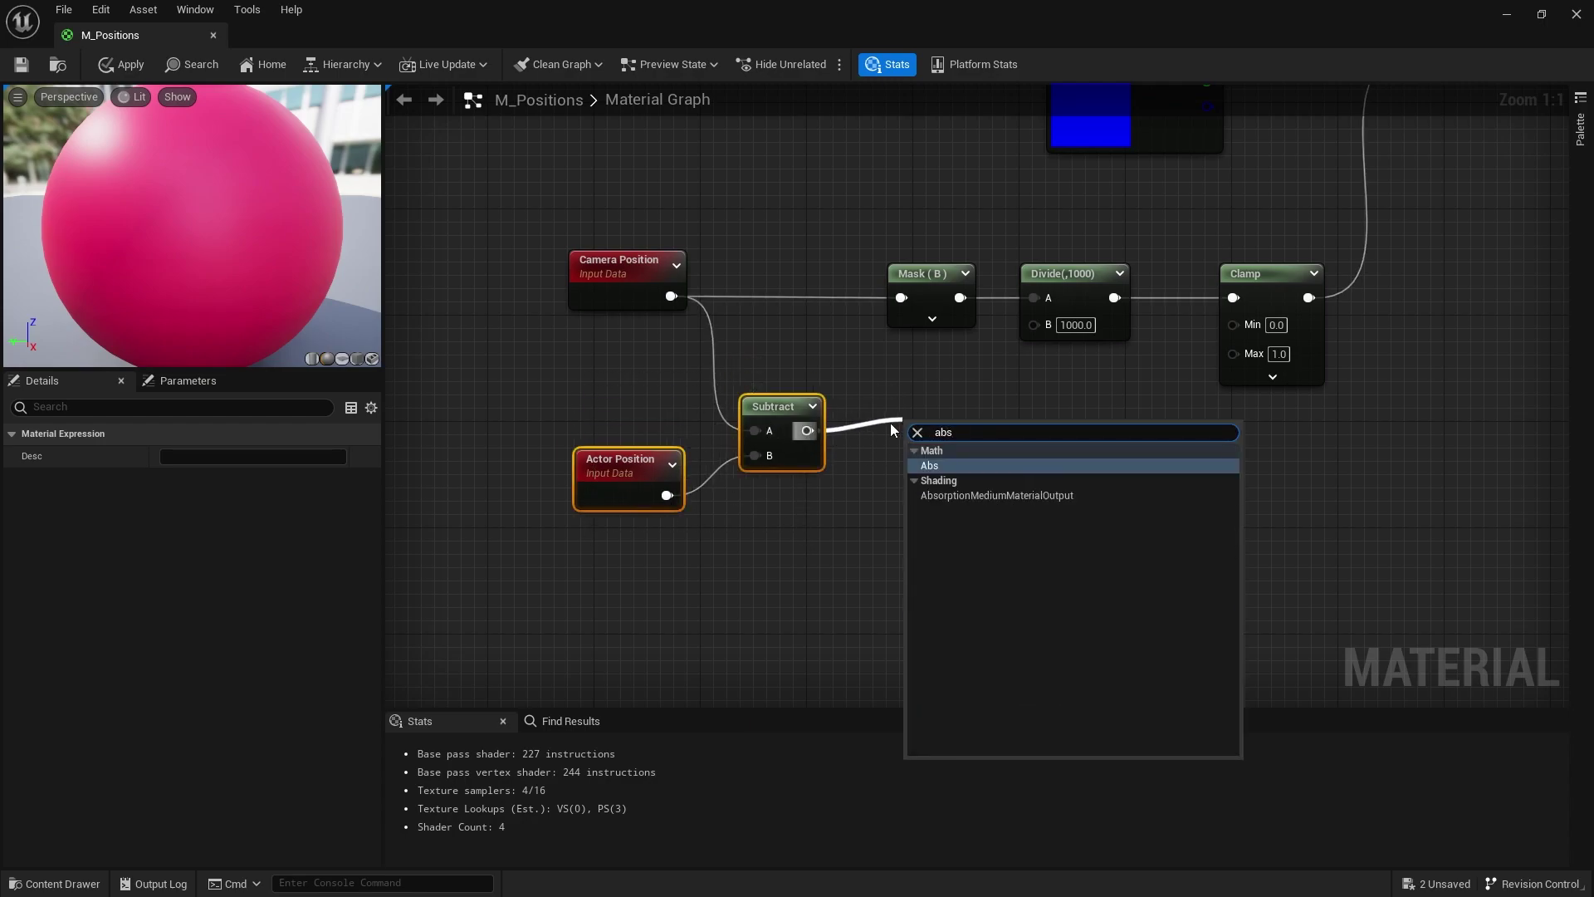
key(Return)
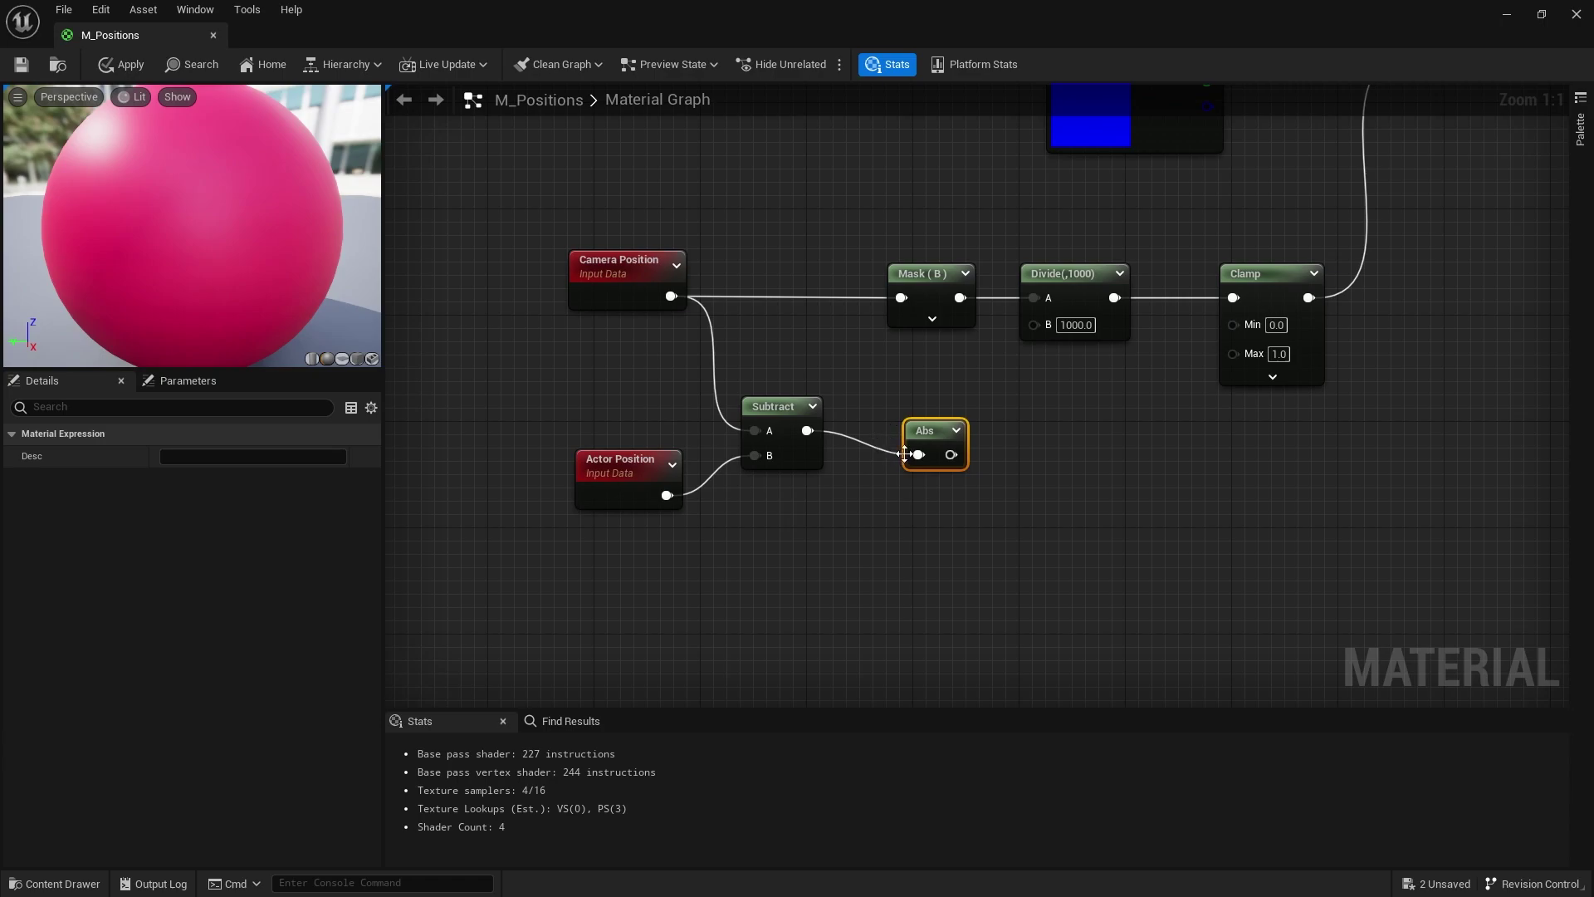
drag(931, 426, 886, 402)
drag(907, 430, 1042, 305)
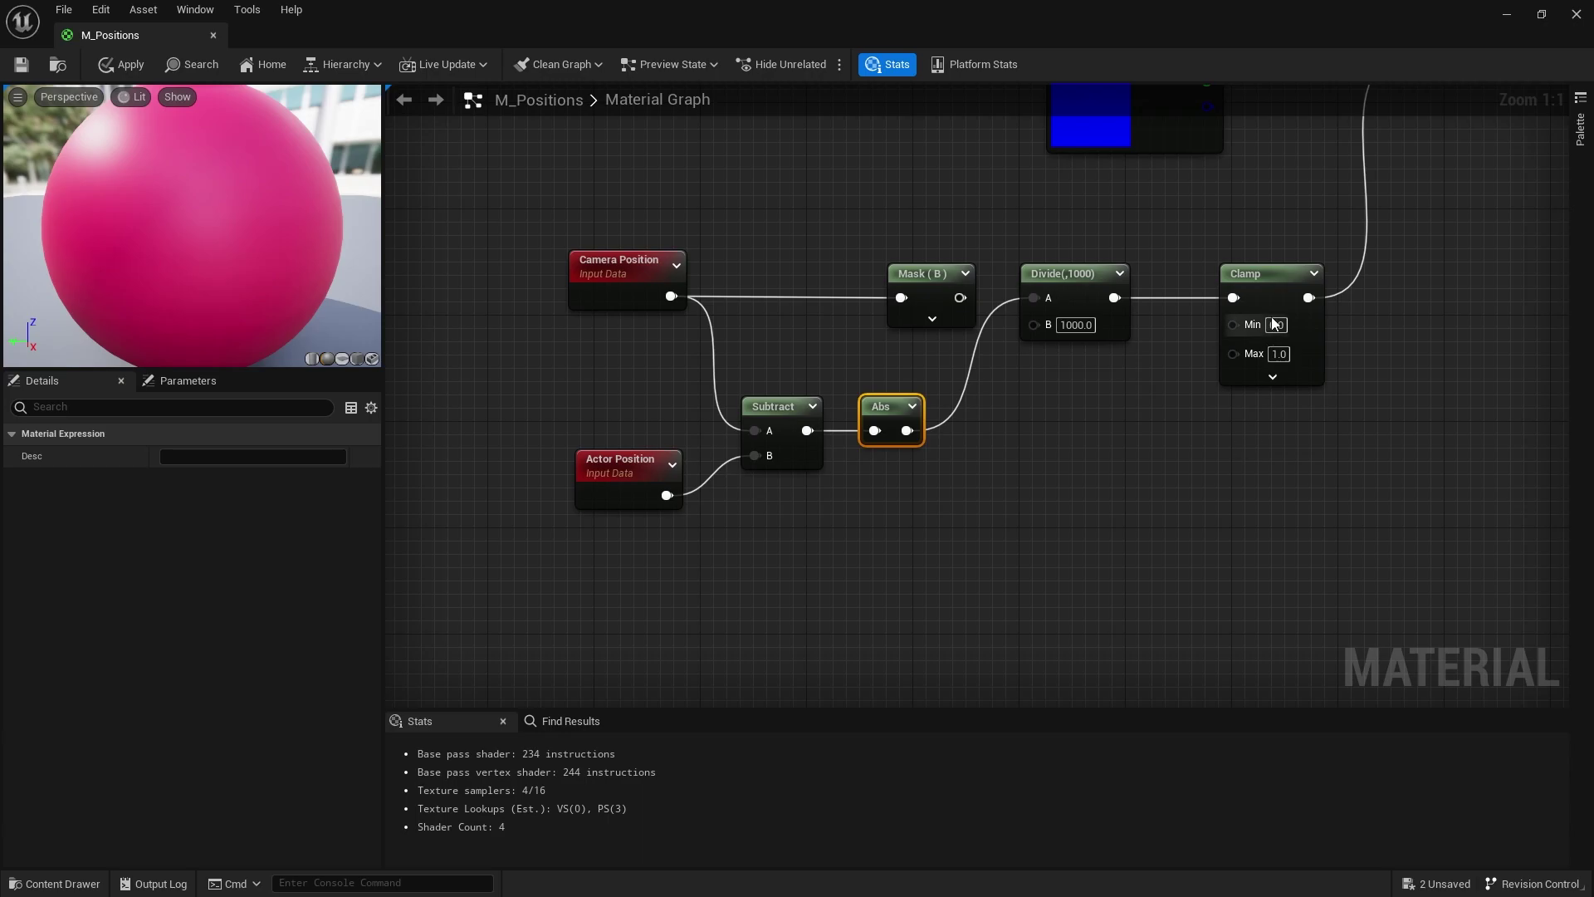
- Play-test the FirstPersonMap level, then fly around the two floating cubes to examine their color from different distances
right_drag(1114, 442, 611, 667)
right_drag(1096, 299, 1091, 278)
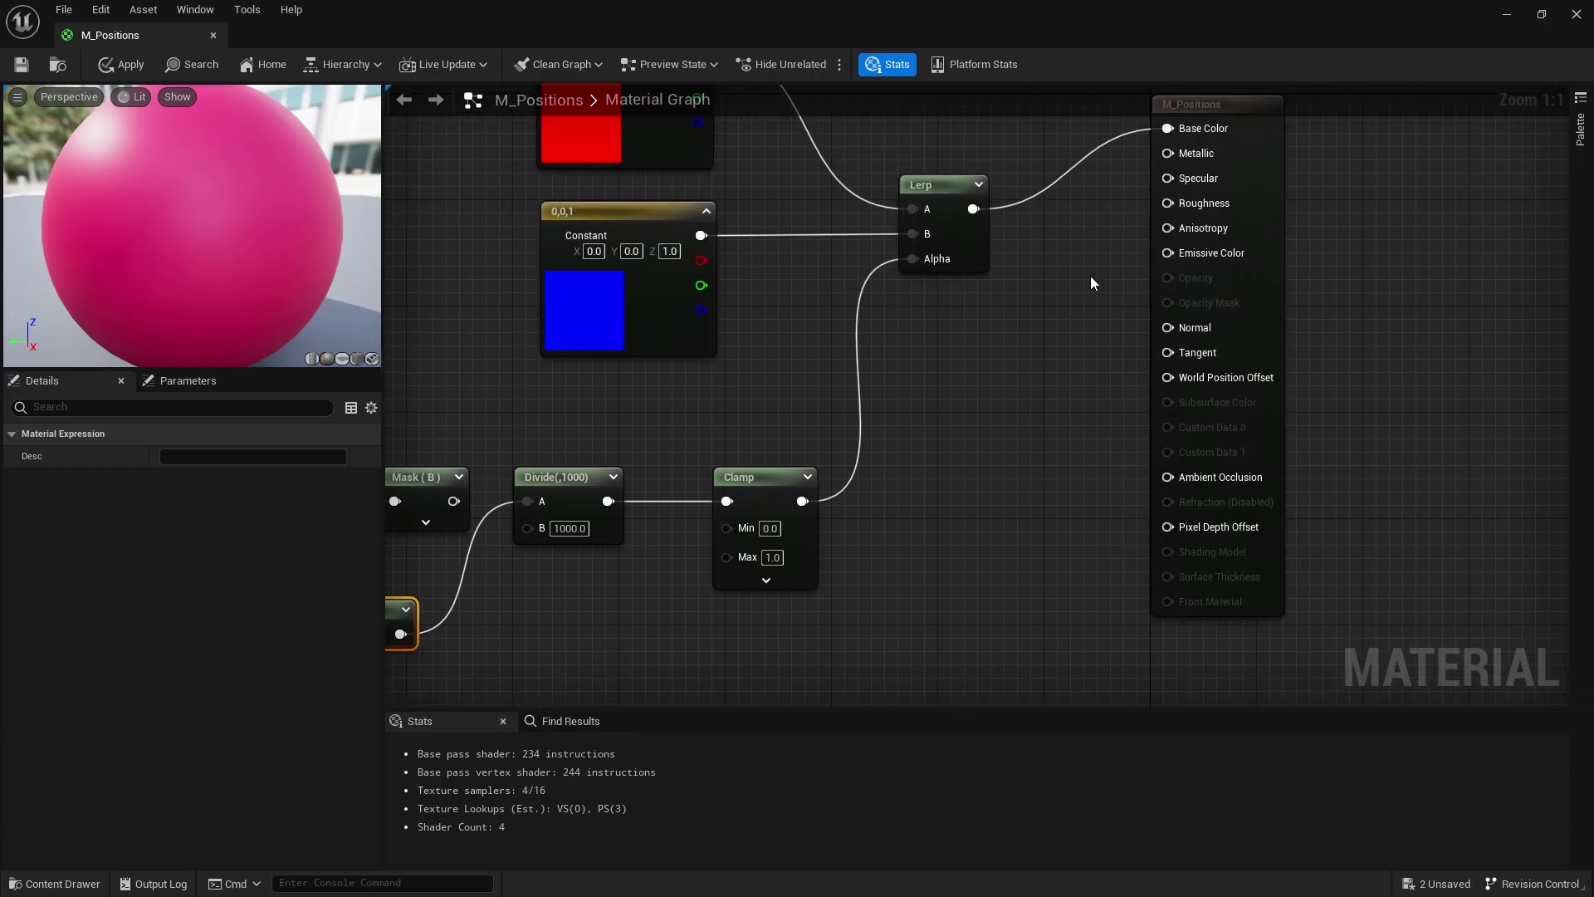
click(1506, 14)
click(628, 495)
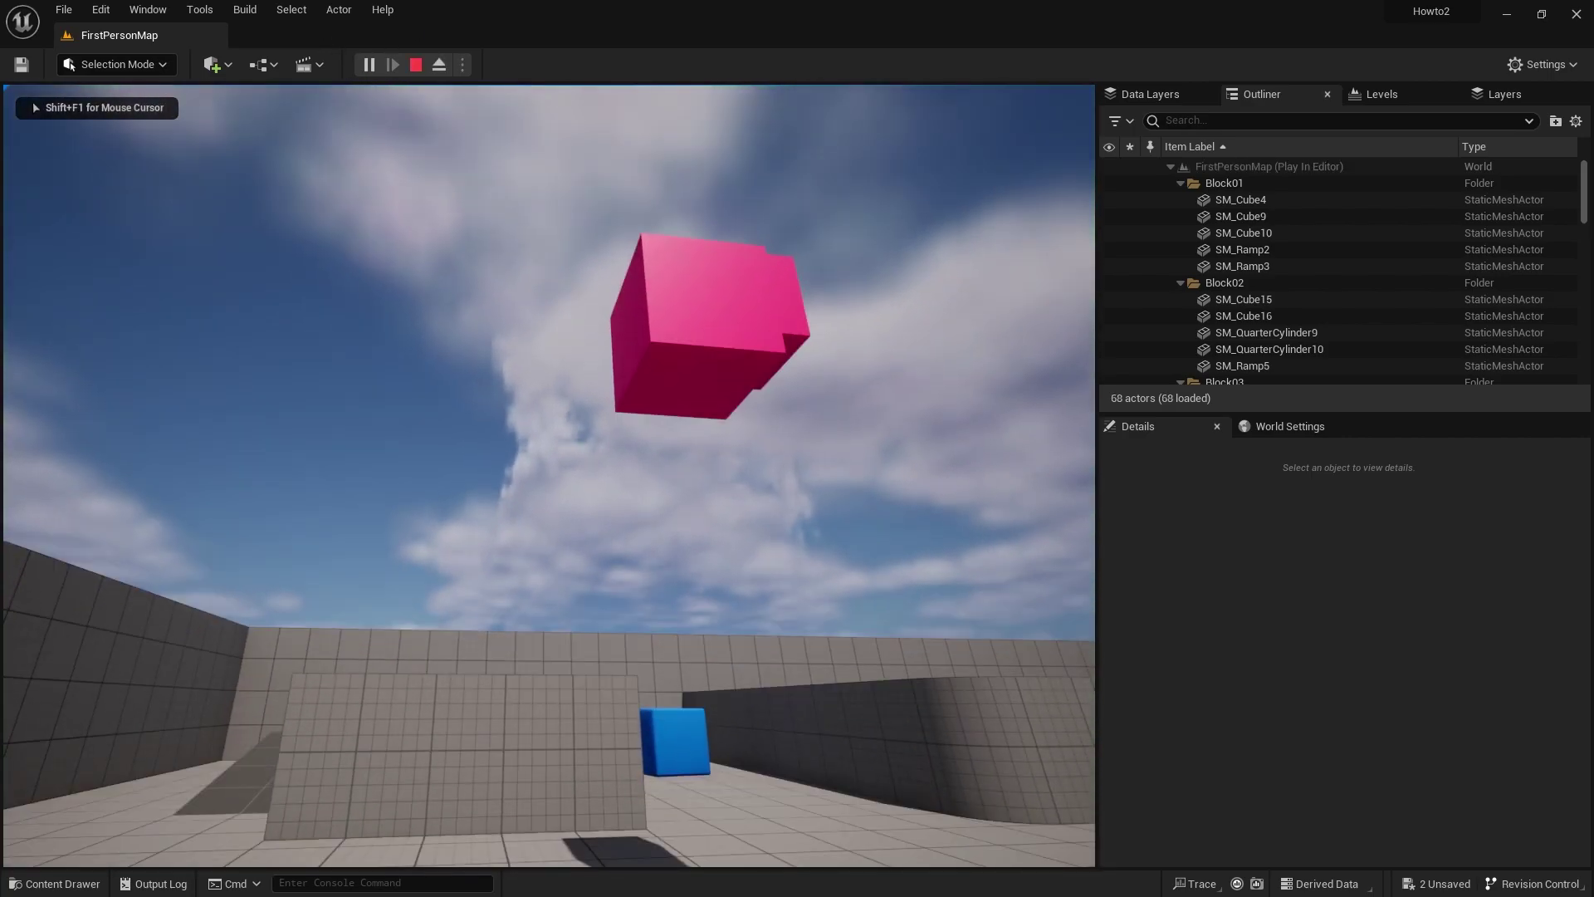
key(Escape)
key(w)
right_drag(414, 91, 639, 416)
key(s)
key(w)
key(w)
key(s)
key(d)
key(w)
key(w)
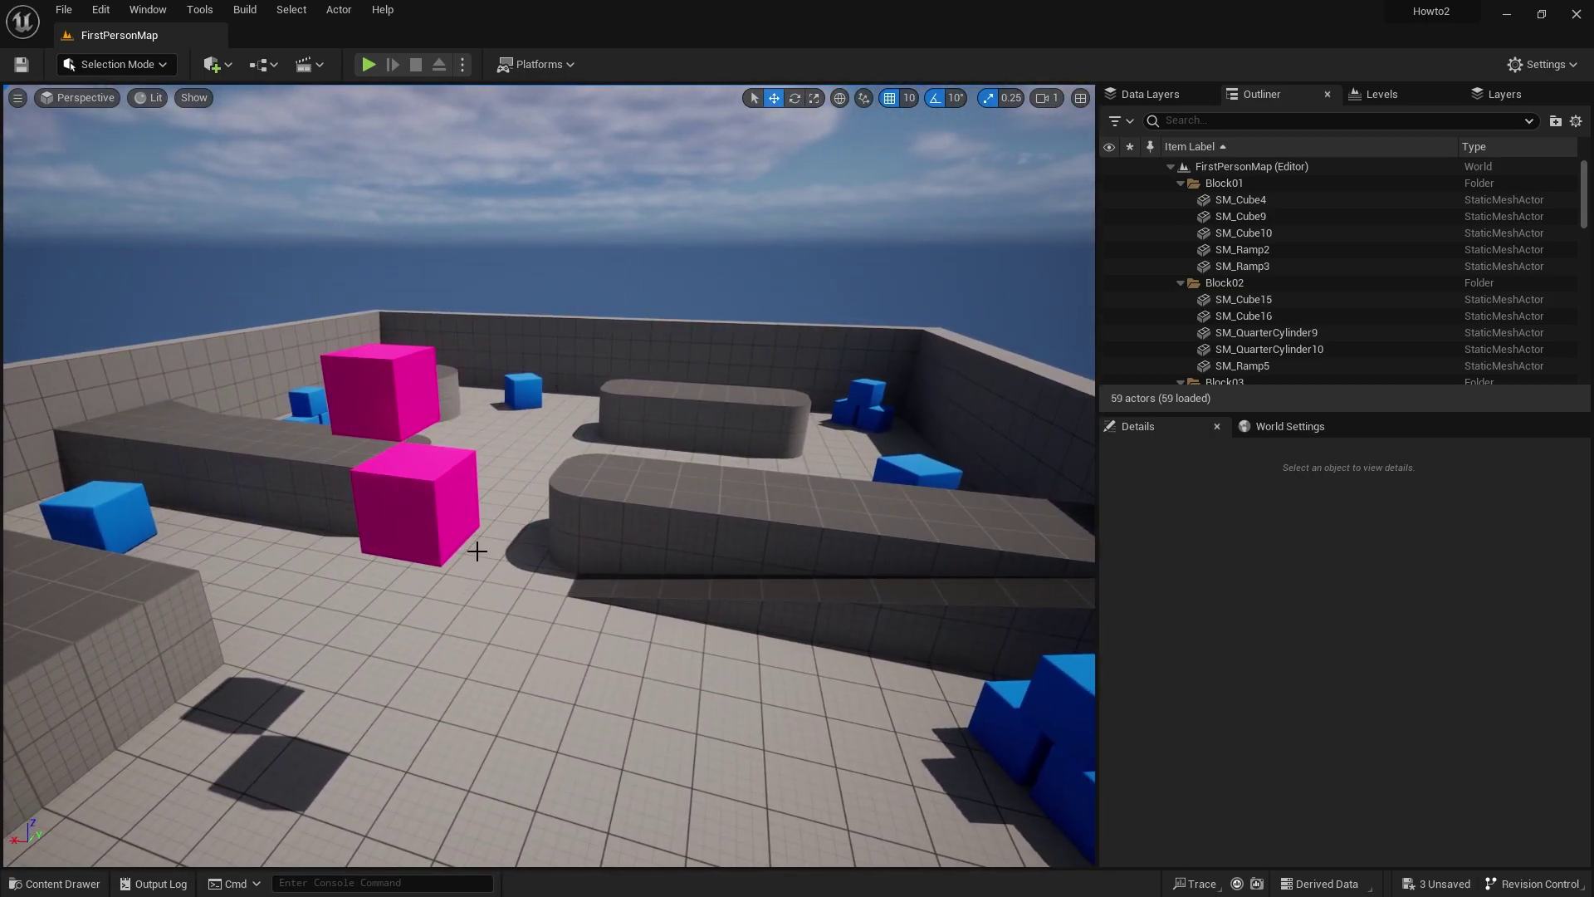
- Reopen the M_Positions material and set its Blend Mode to Translucent
click(57, 888)
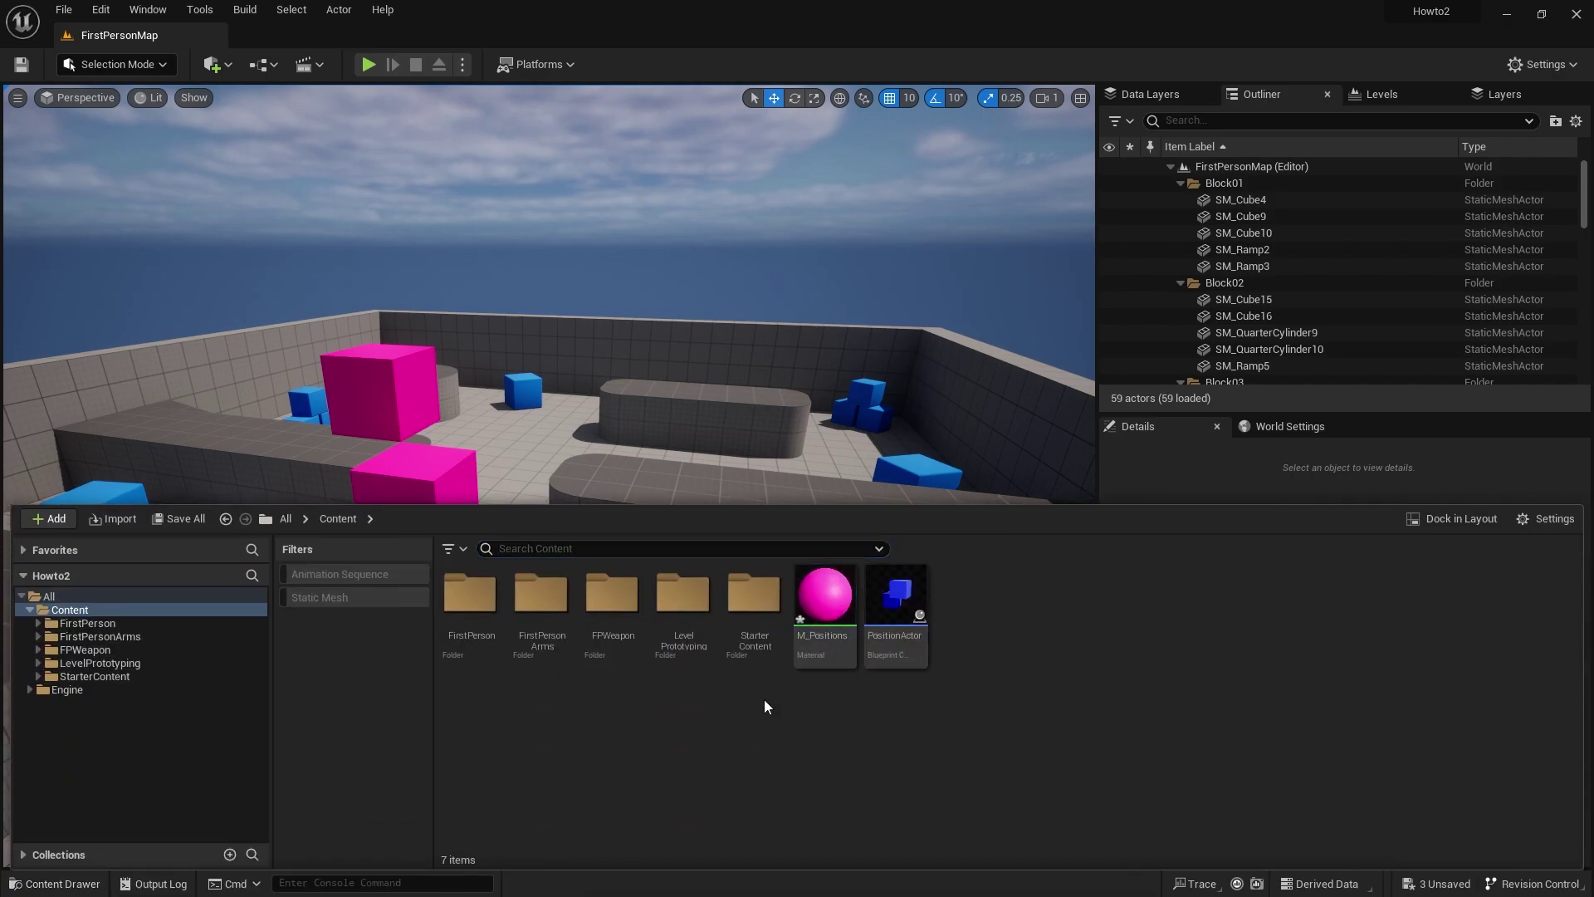
double_click(822, 590)
right_drag(1068, 444, 722, 545)
right_drag(1098, 299, 1047, 452)
click(1224, 182)
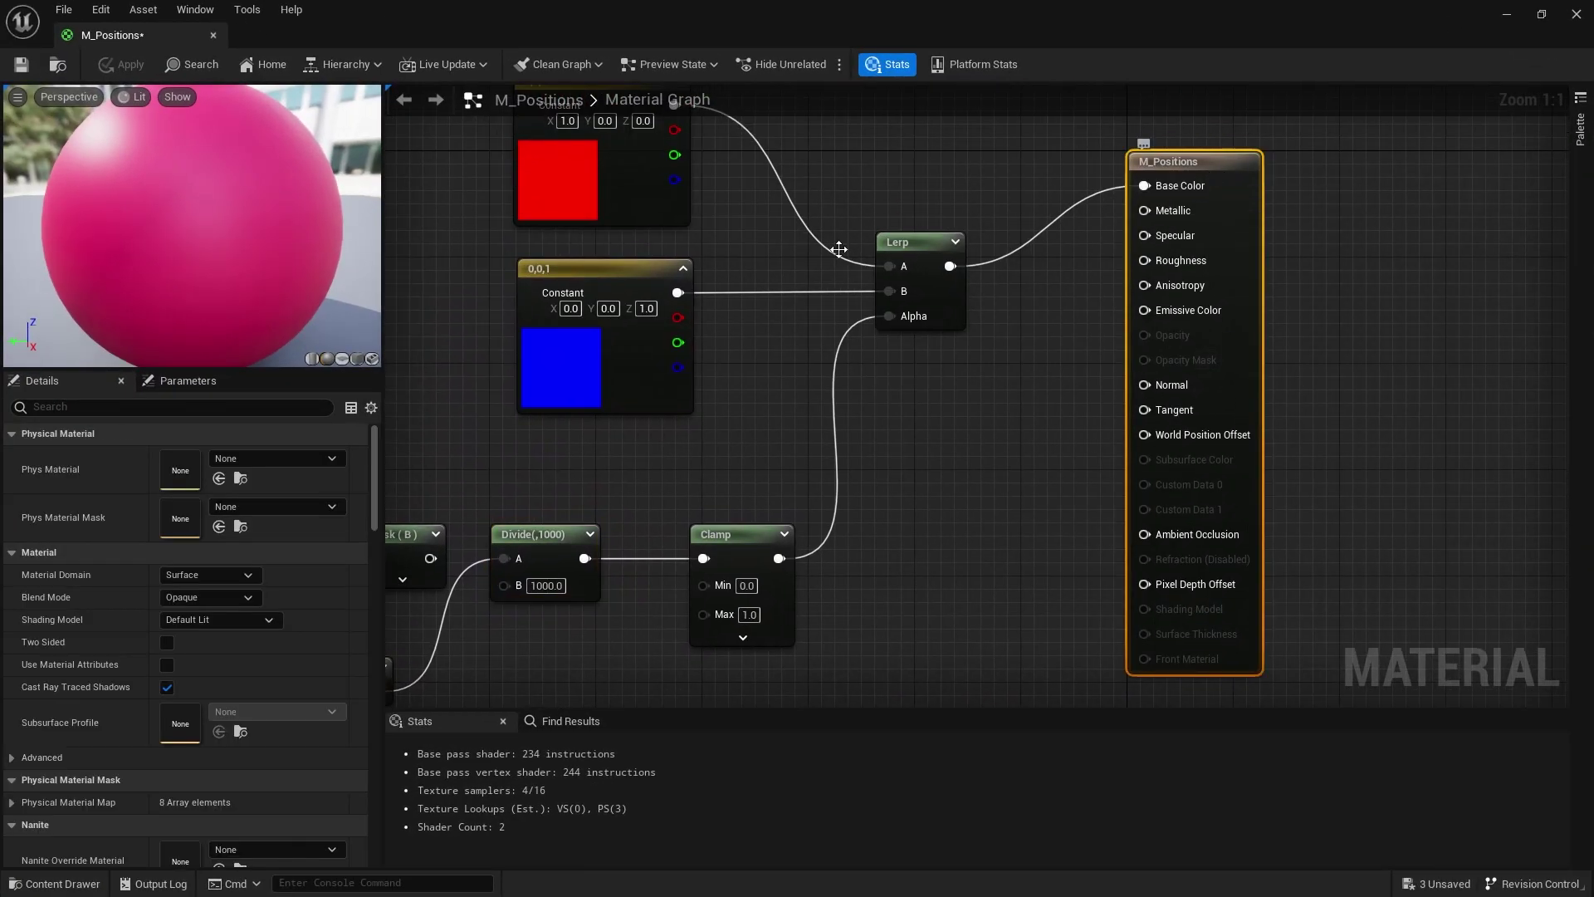
click(209, 597)
click(211, 645)
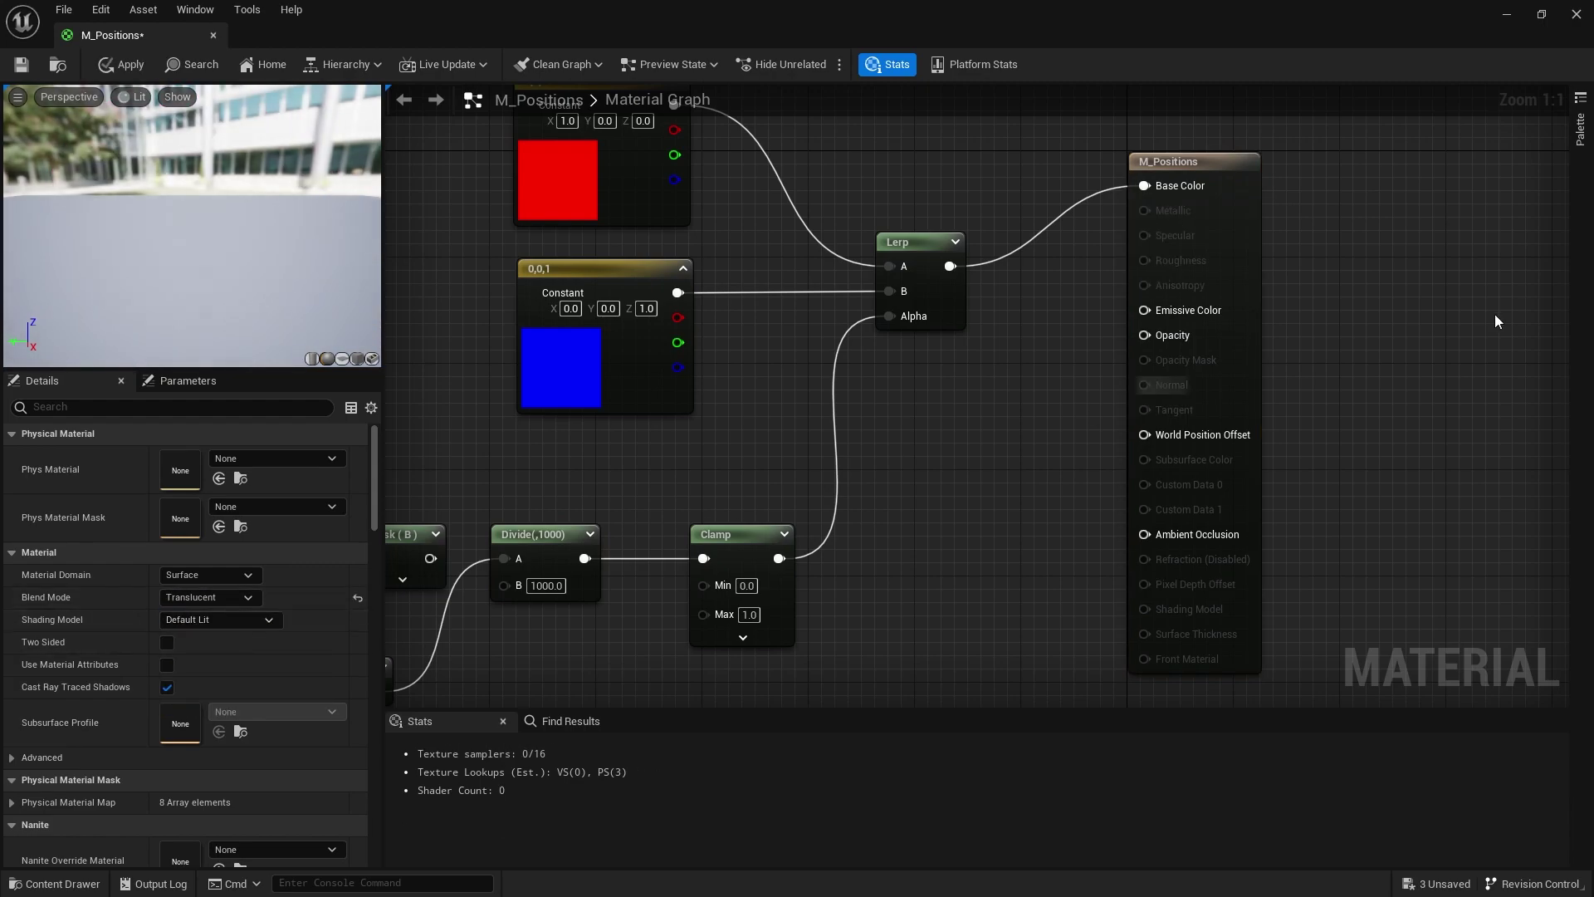
- Connect the Clamp output to the material's Opacity input as well and apply the changes
right_drag(834, 594, 996, 438)
drag(944, 402, 1325, 181)
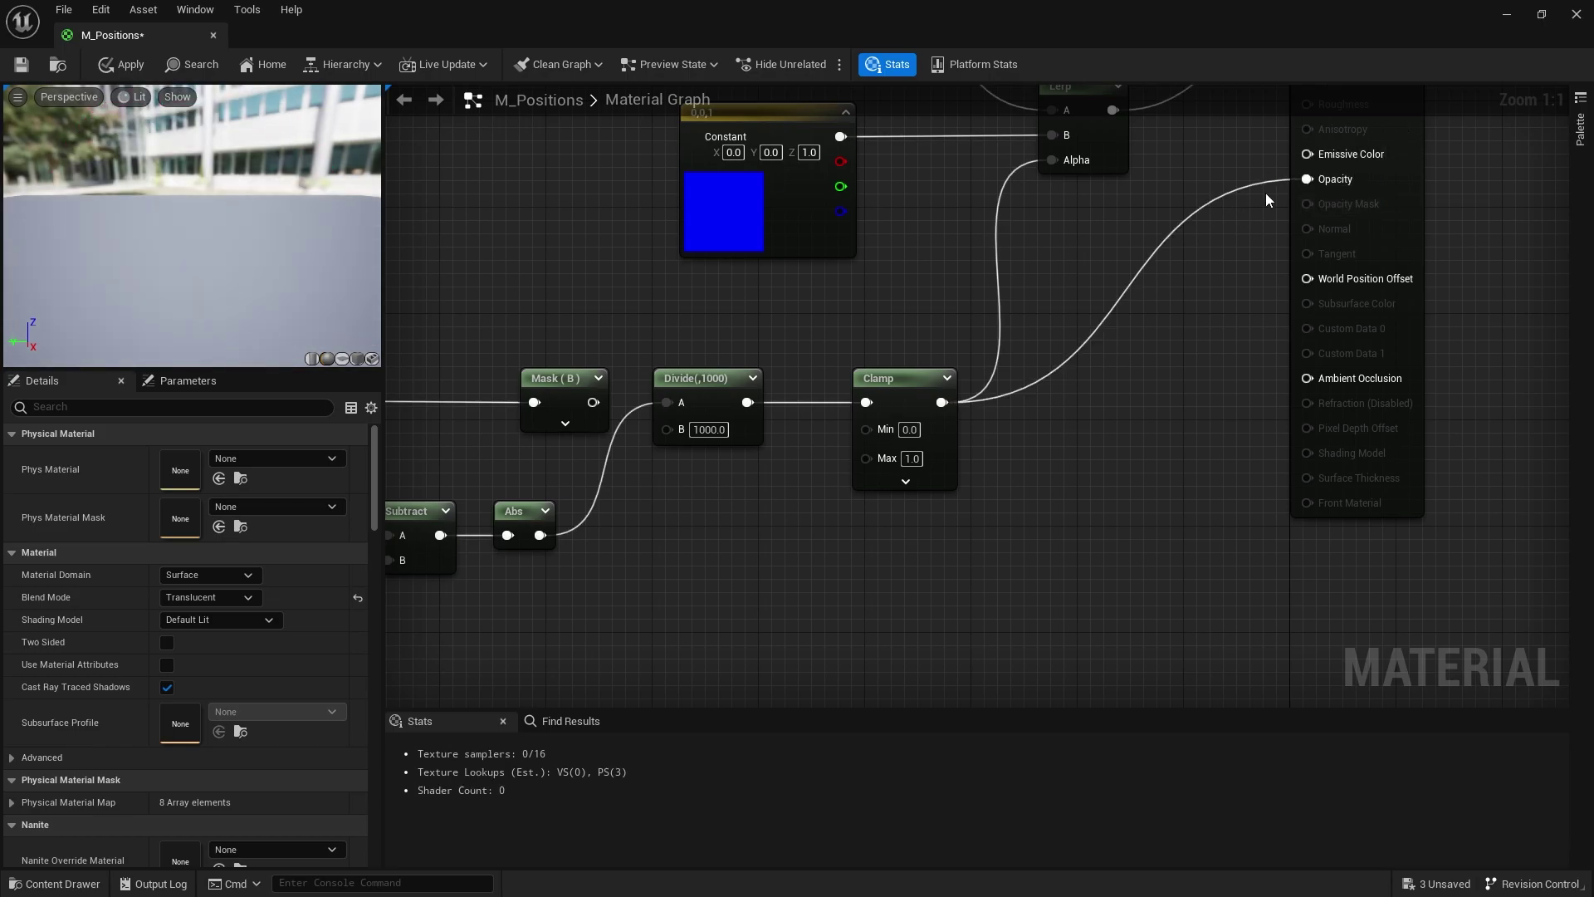
click(124, 64)
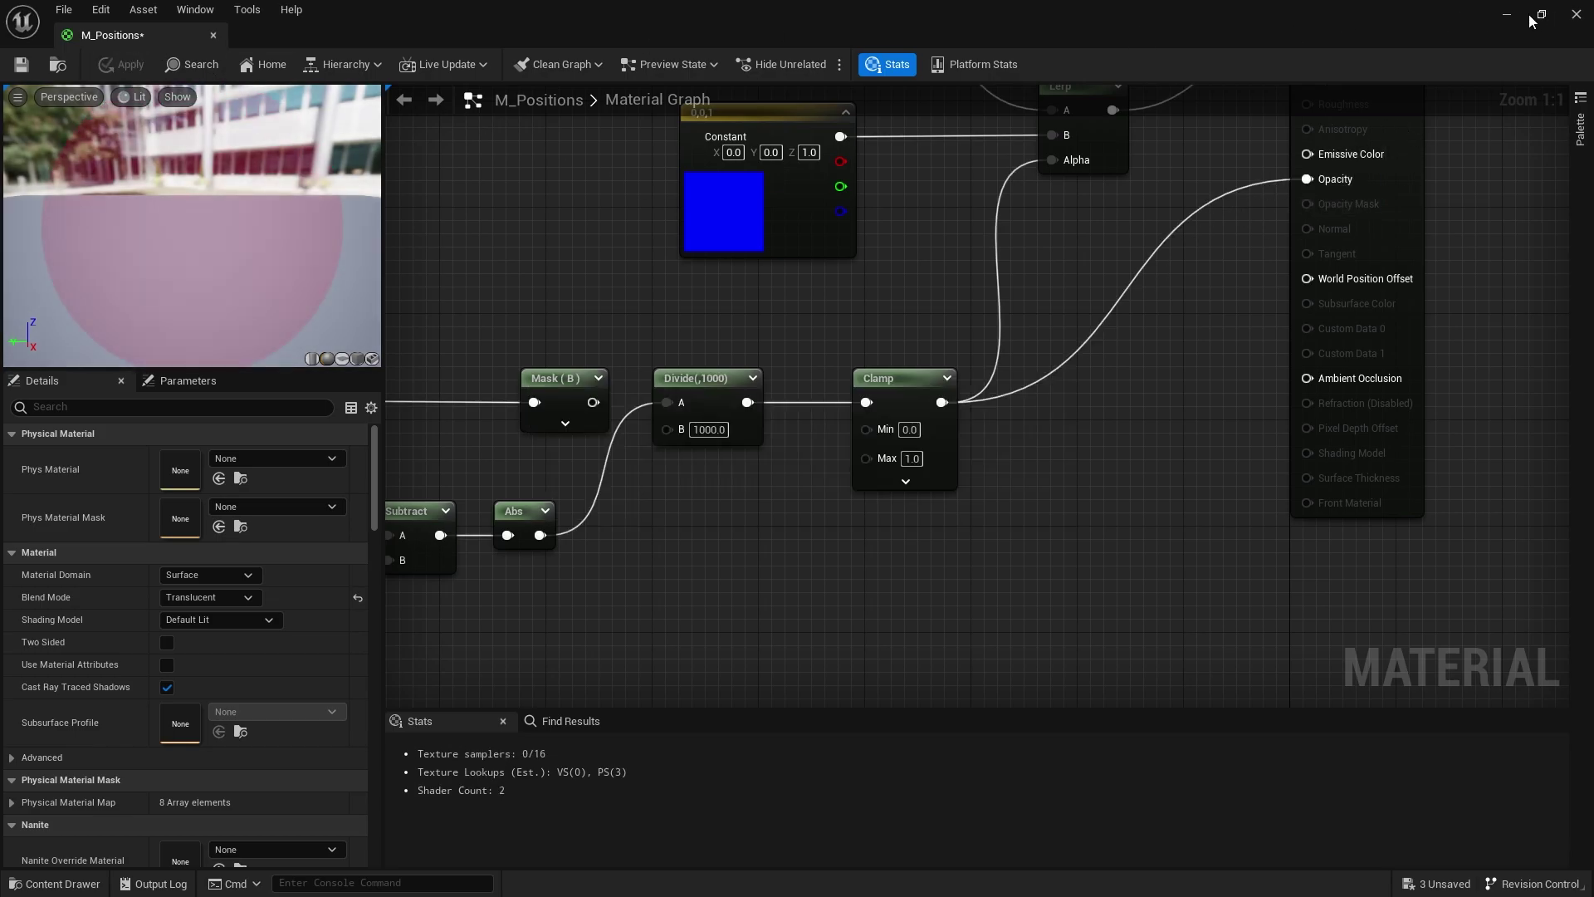
- Fly toward and away from the two floating cubes in the FirstPersonMap level to examine how their opacity changes with camera distance
click(1506, 14)
mouse_move(395, 415)
right_down()
mouse_move(315, 390)
mouse_move(382, 440)
mouse_move(367, 425)
right_up()
key(s)
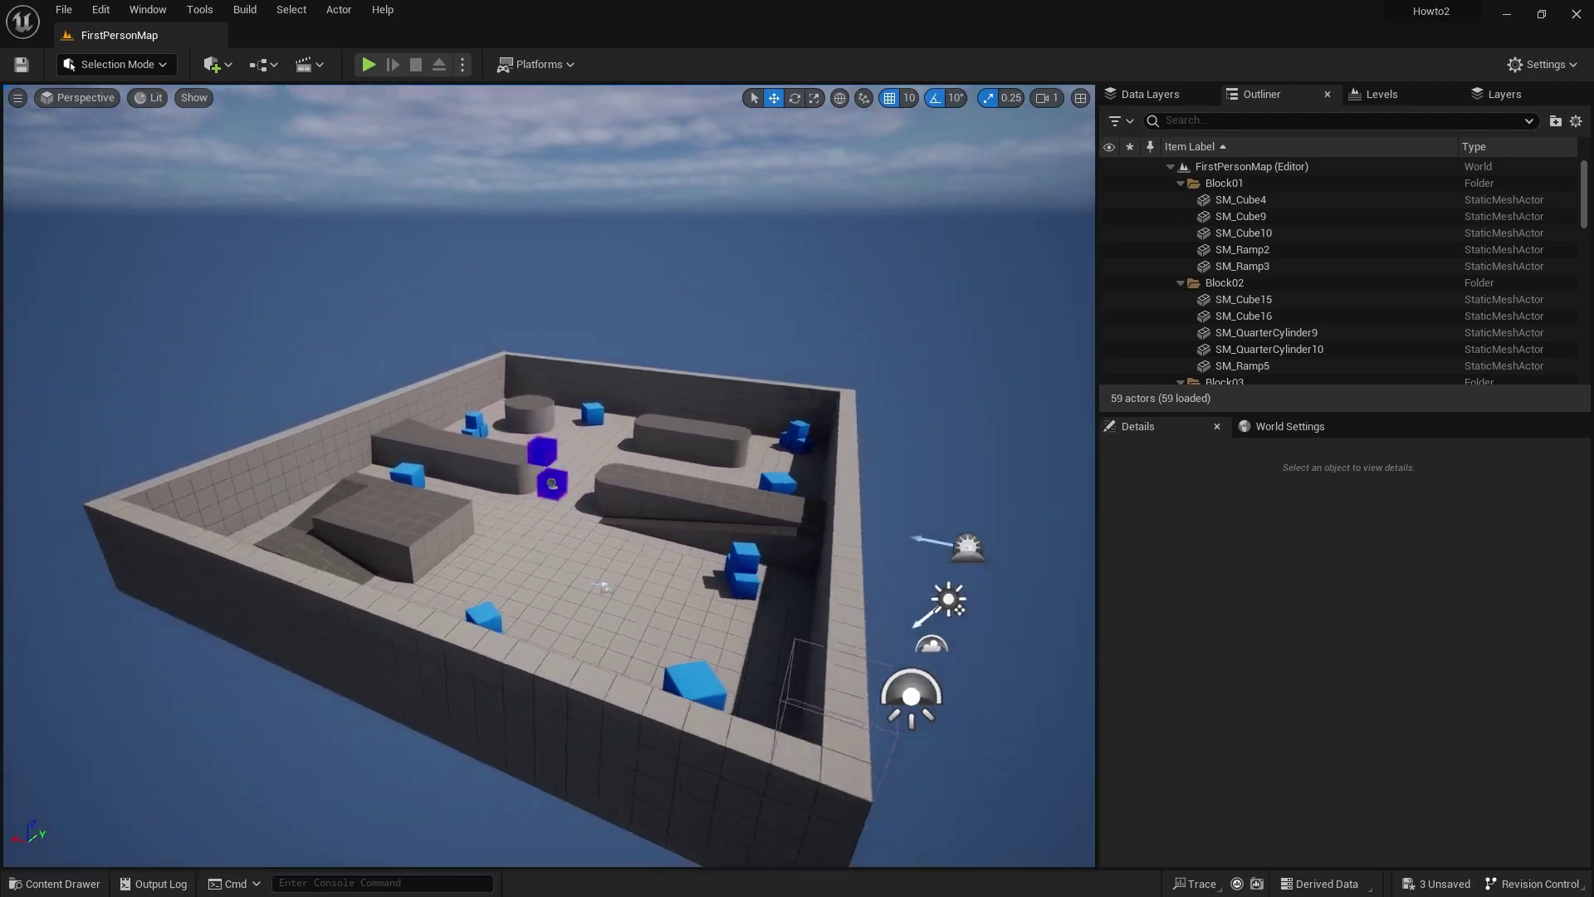
key(w)
key(w)
right_drag(367, 425, 367, 383)
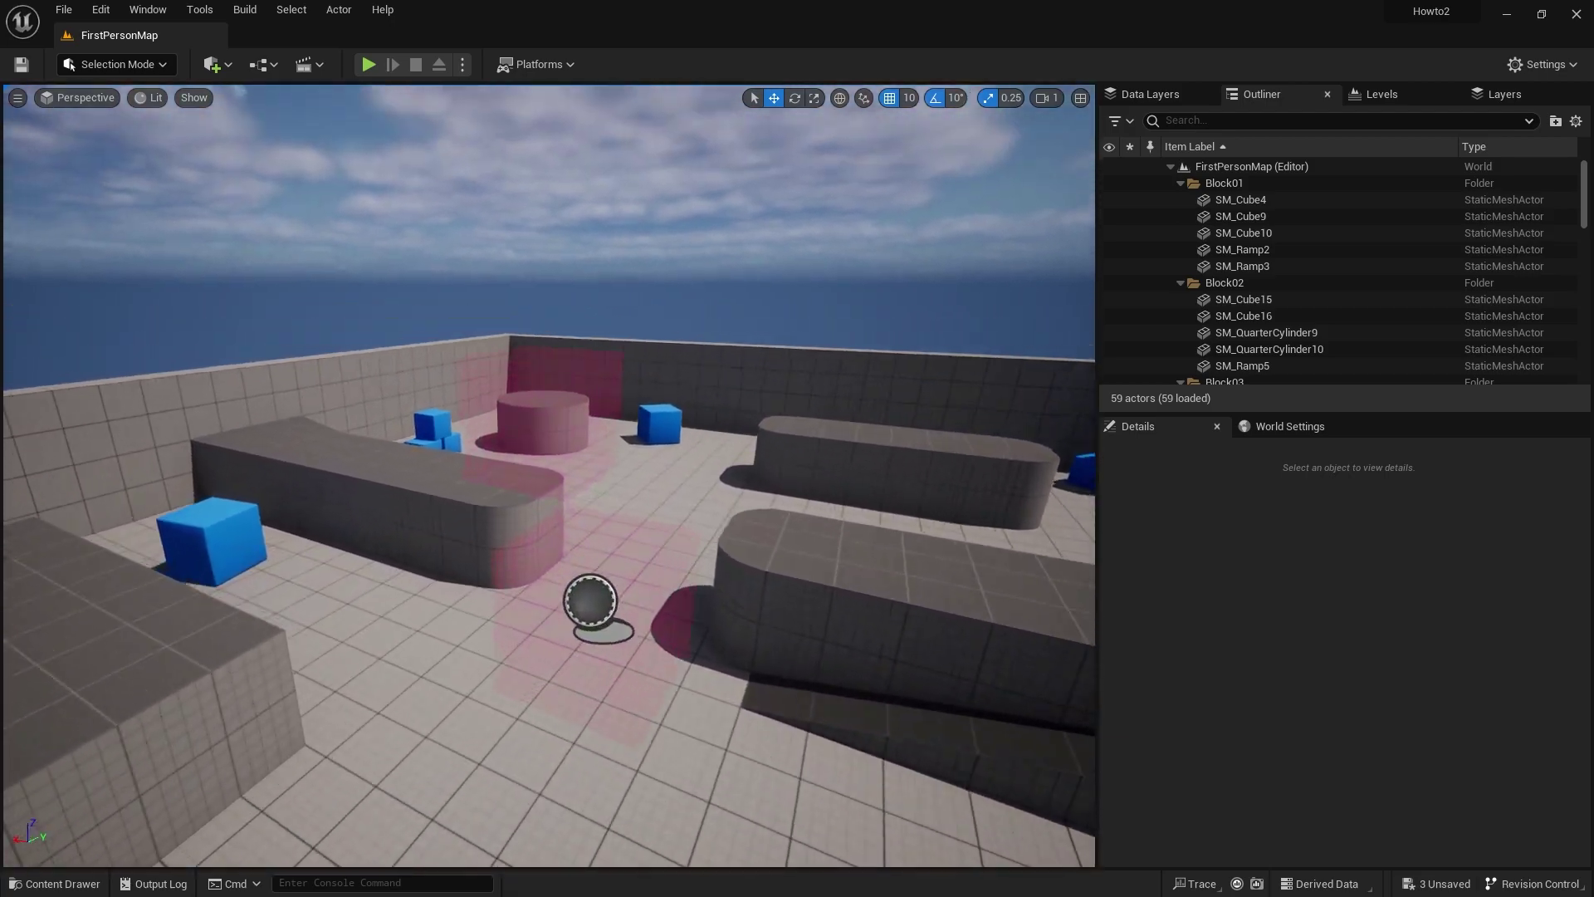
key(s)
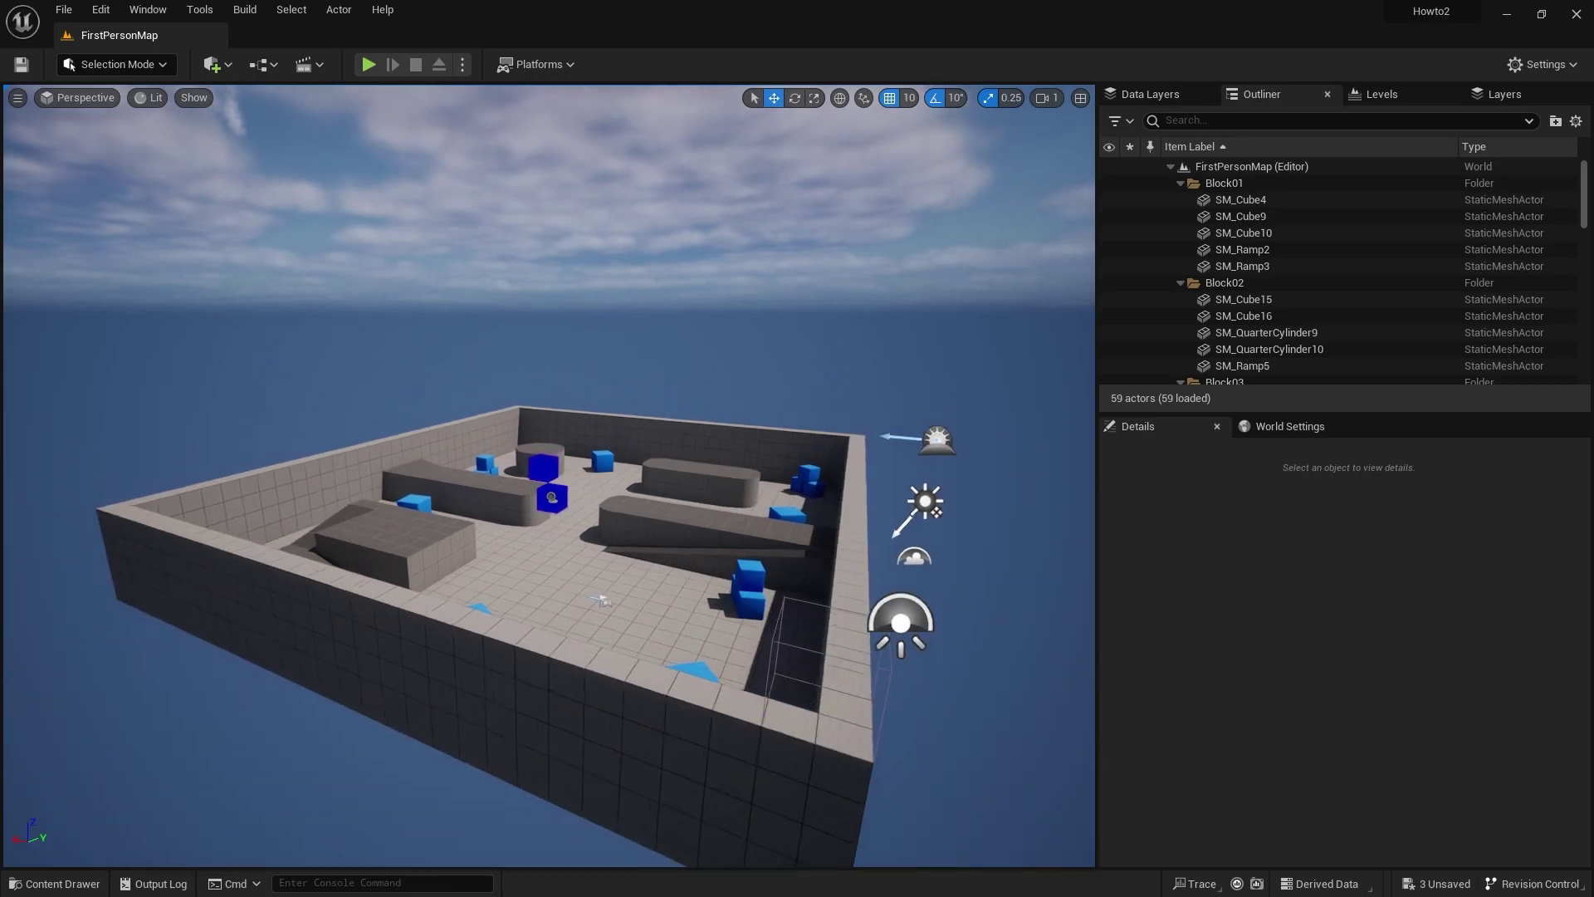
key(w)
right_drag(615, 540, 614, 538)
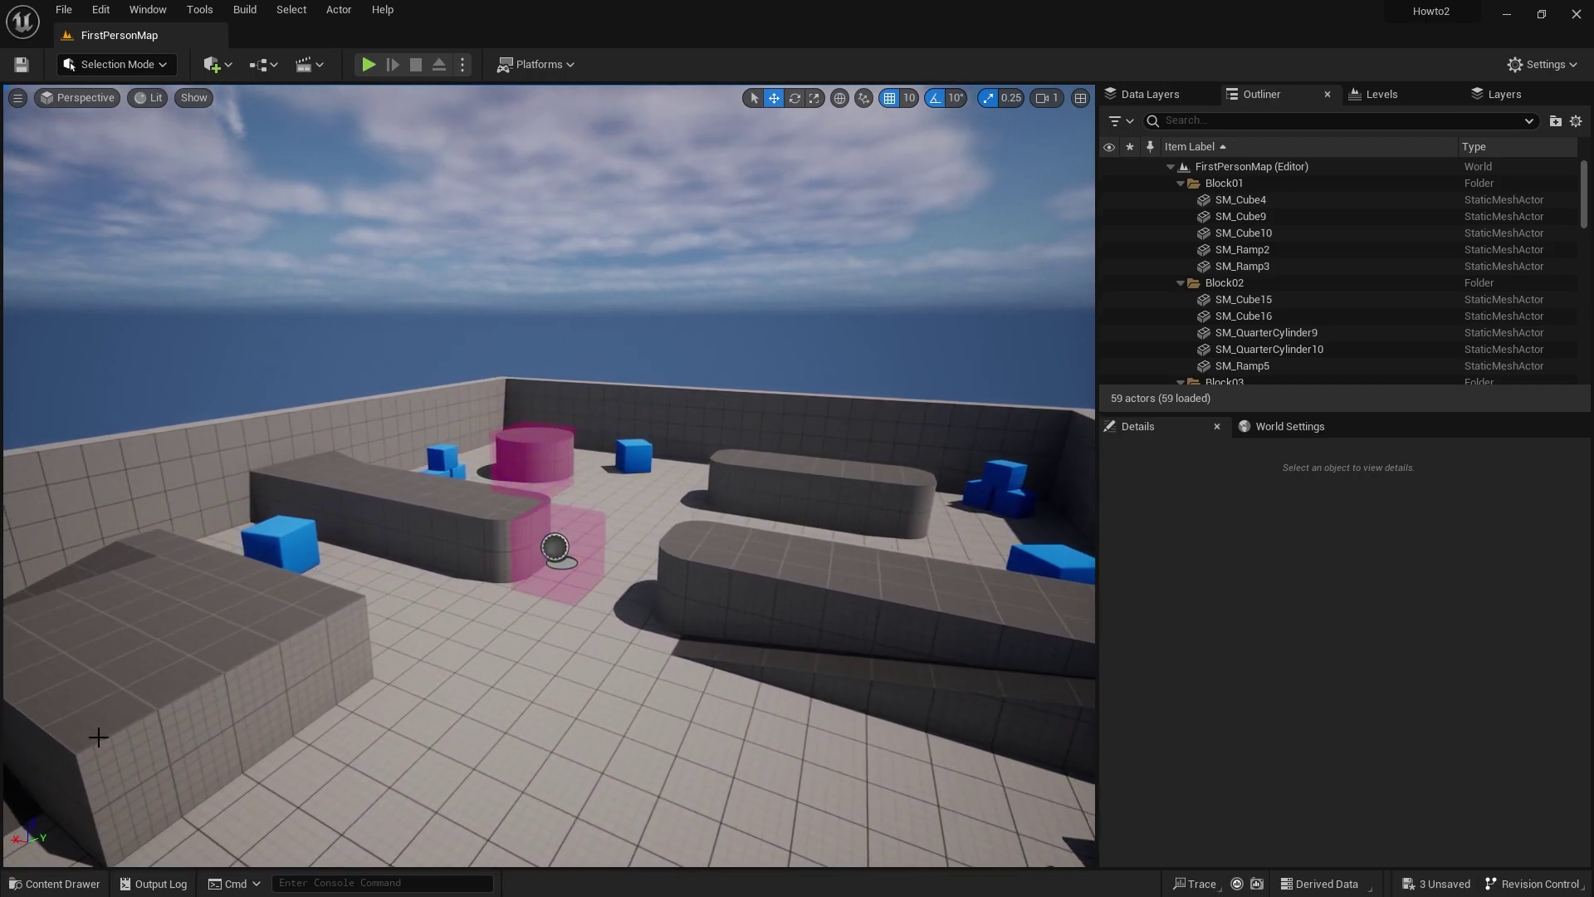
- Return to the M_Positions material graph and add a OneMinus node fed by the Clamp output
click(54, 883)
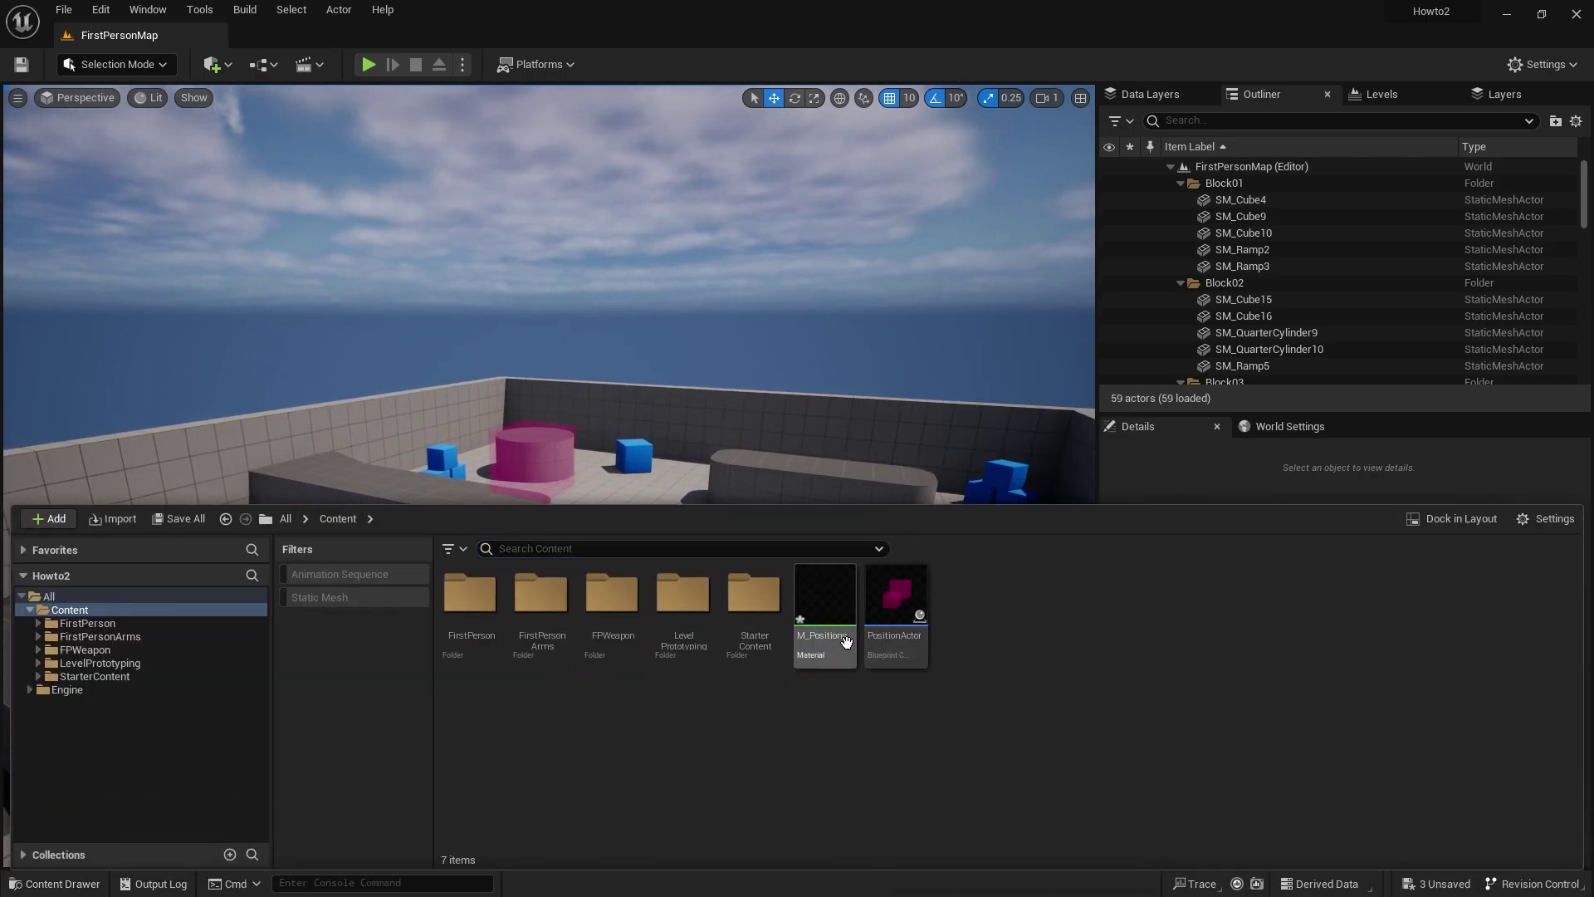
mouse_move(885, 616)
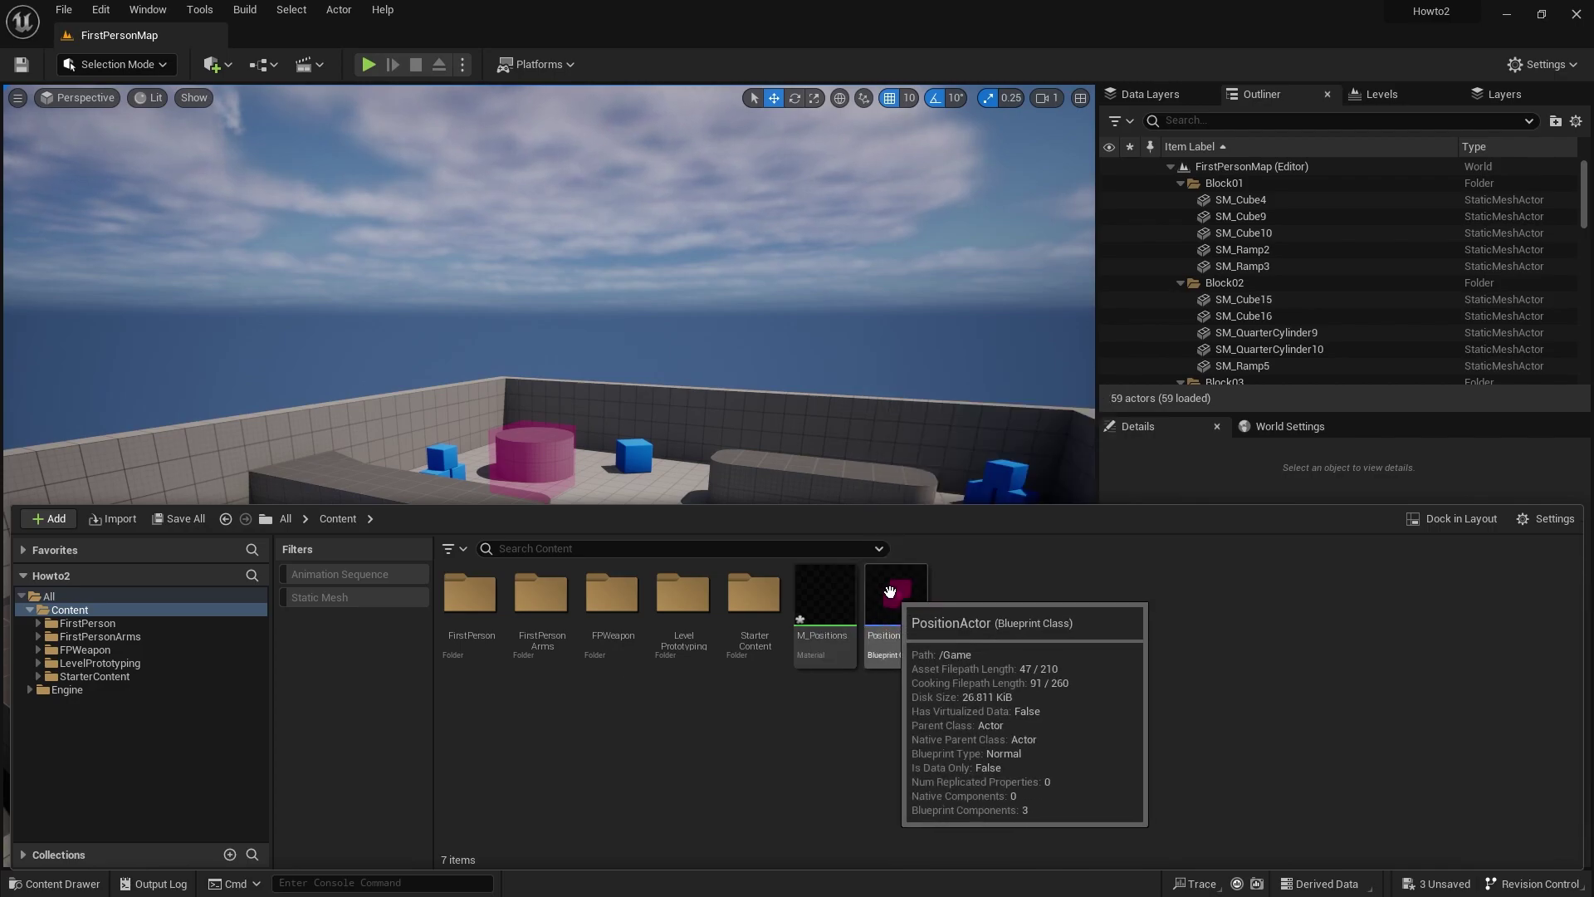
double_click(891, 592)
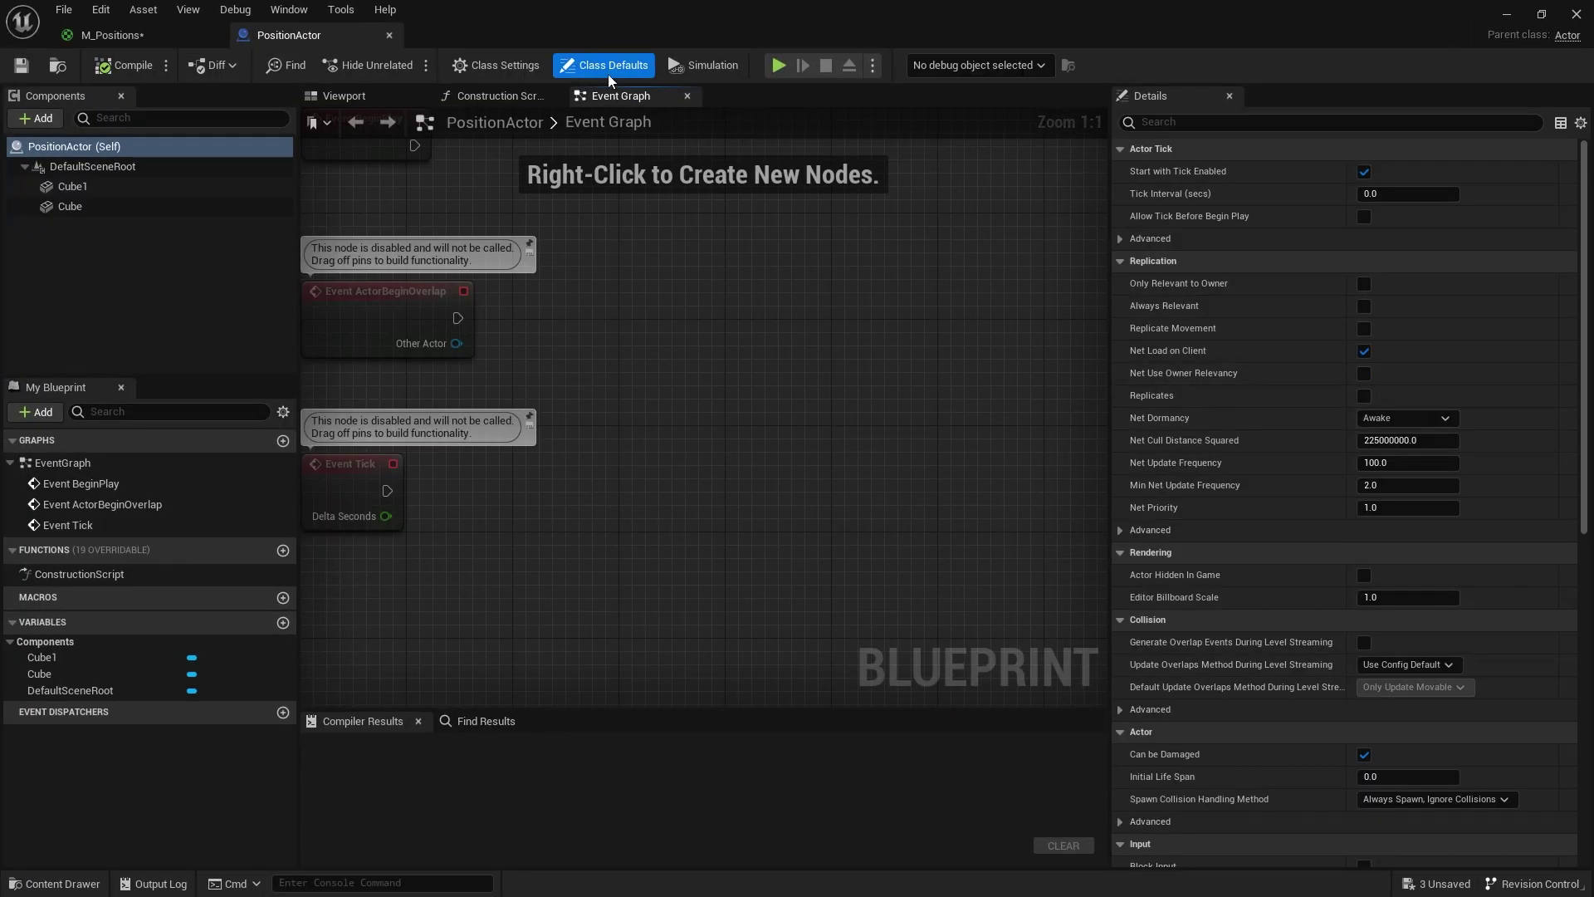
click(133, 35)
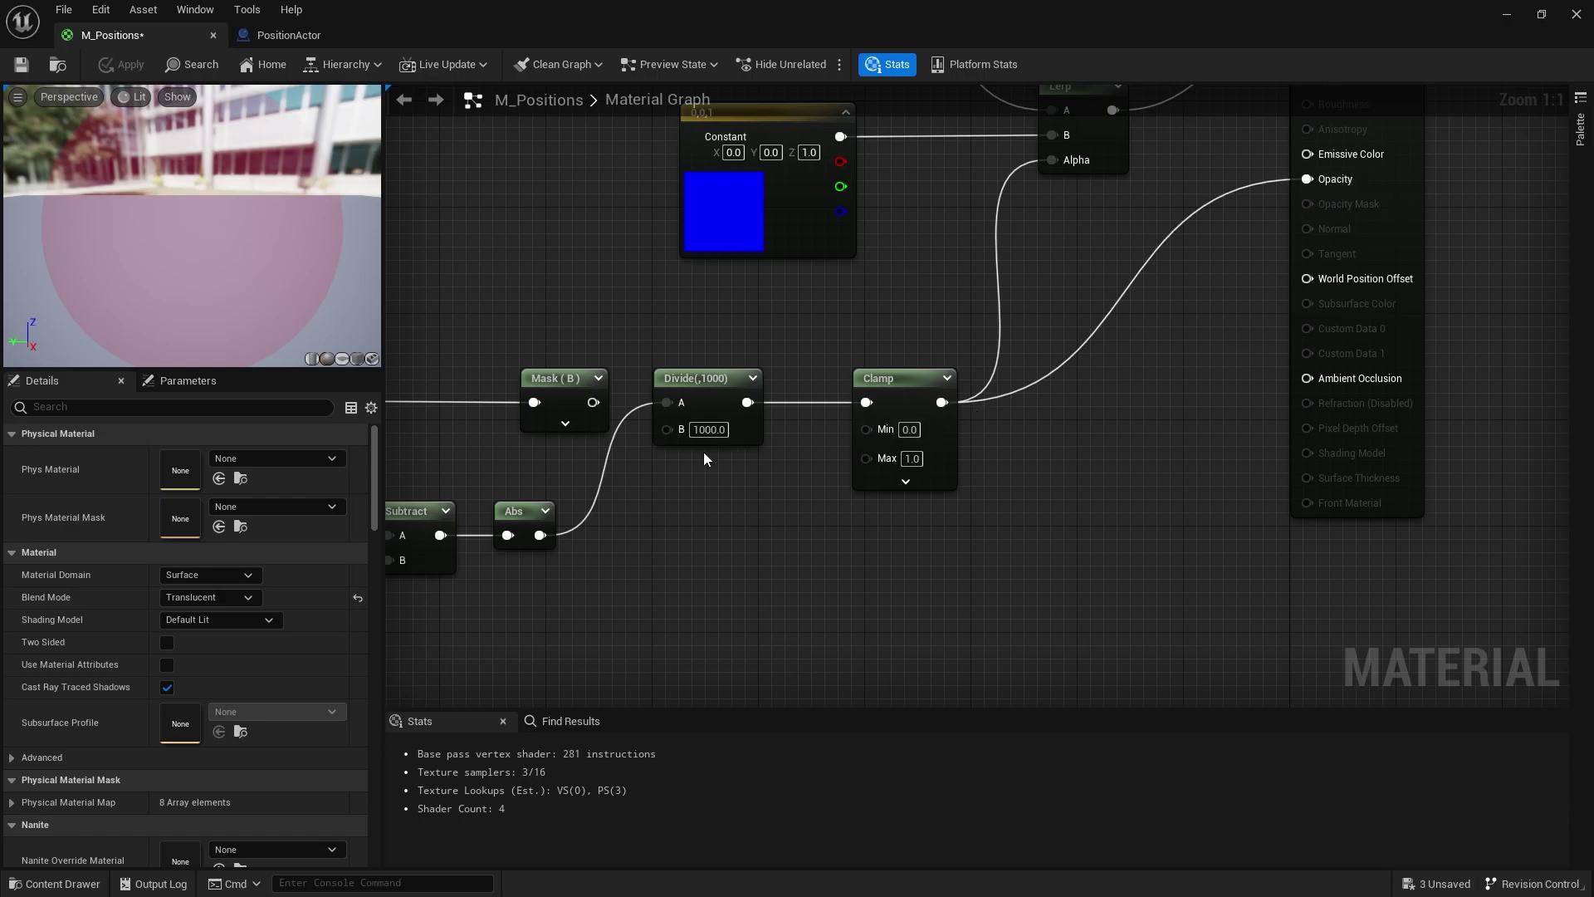
right_drag(704, 456, 781, 476)
drag(995, 408, 1166, 418)
text(1-x)
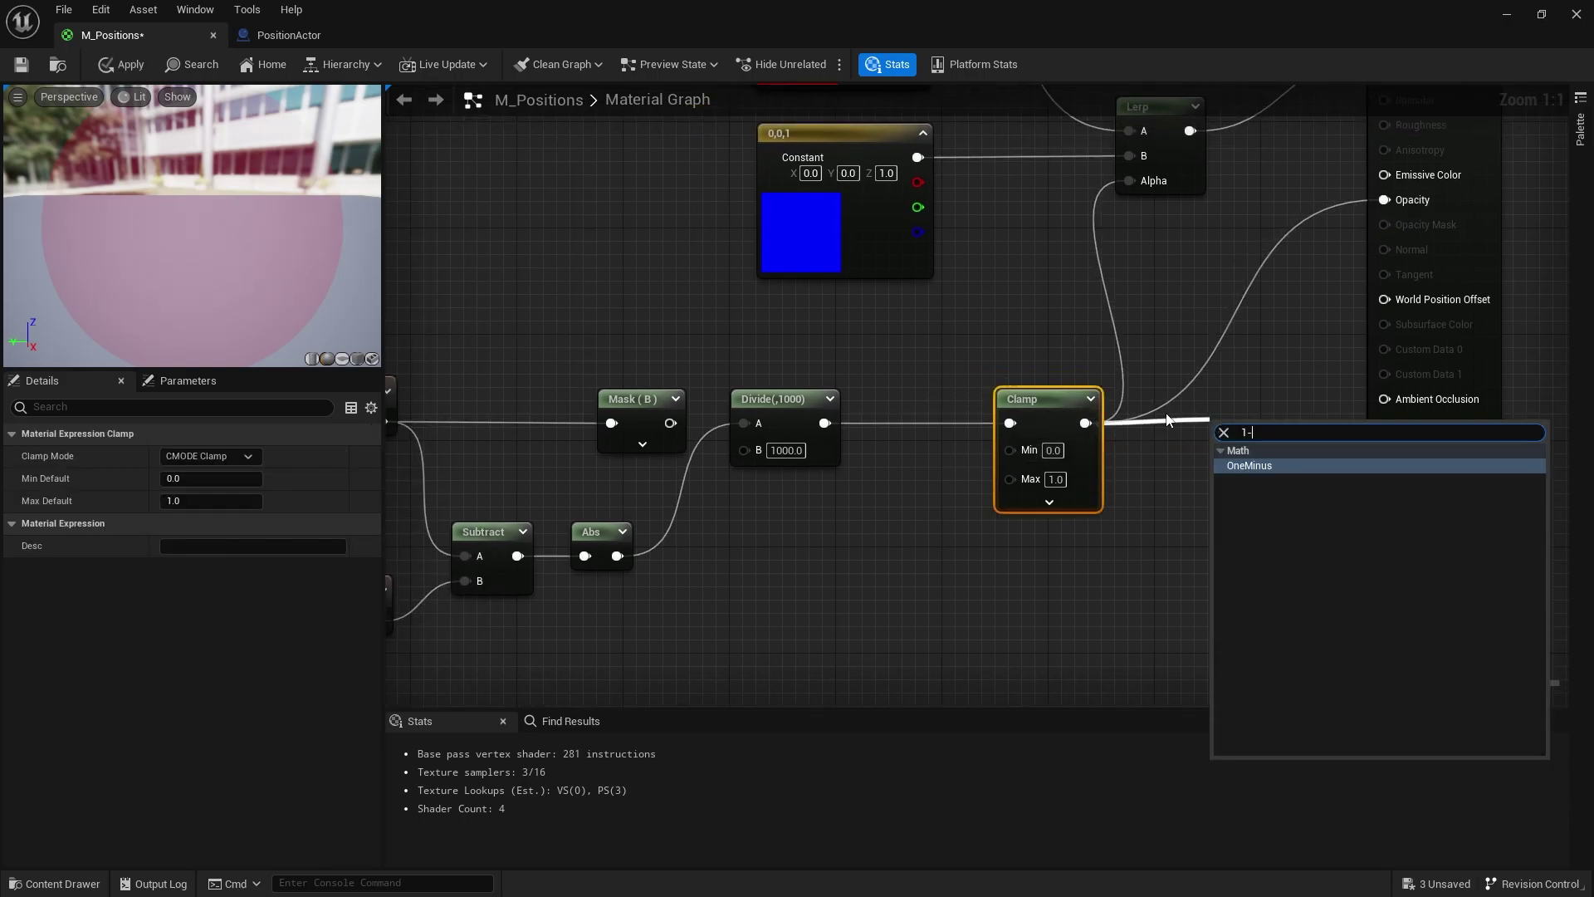
key(Return)
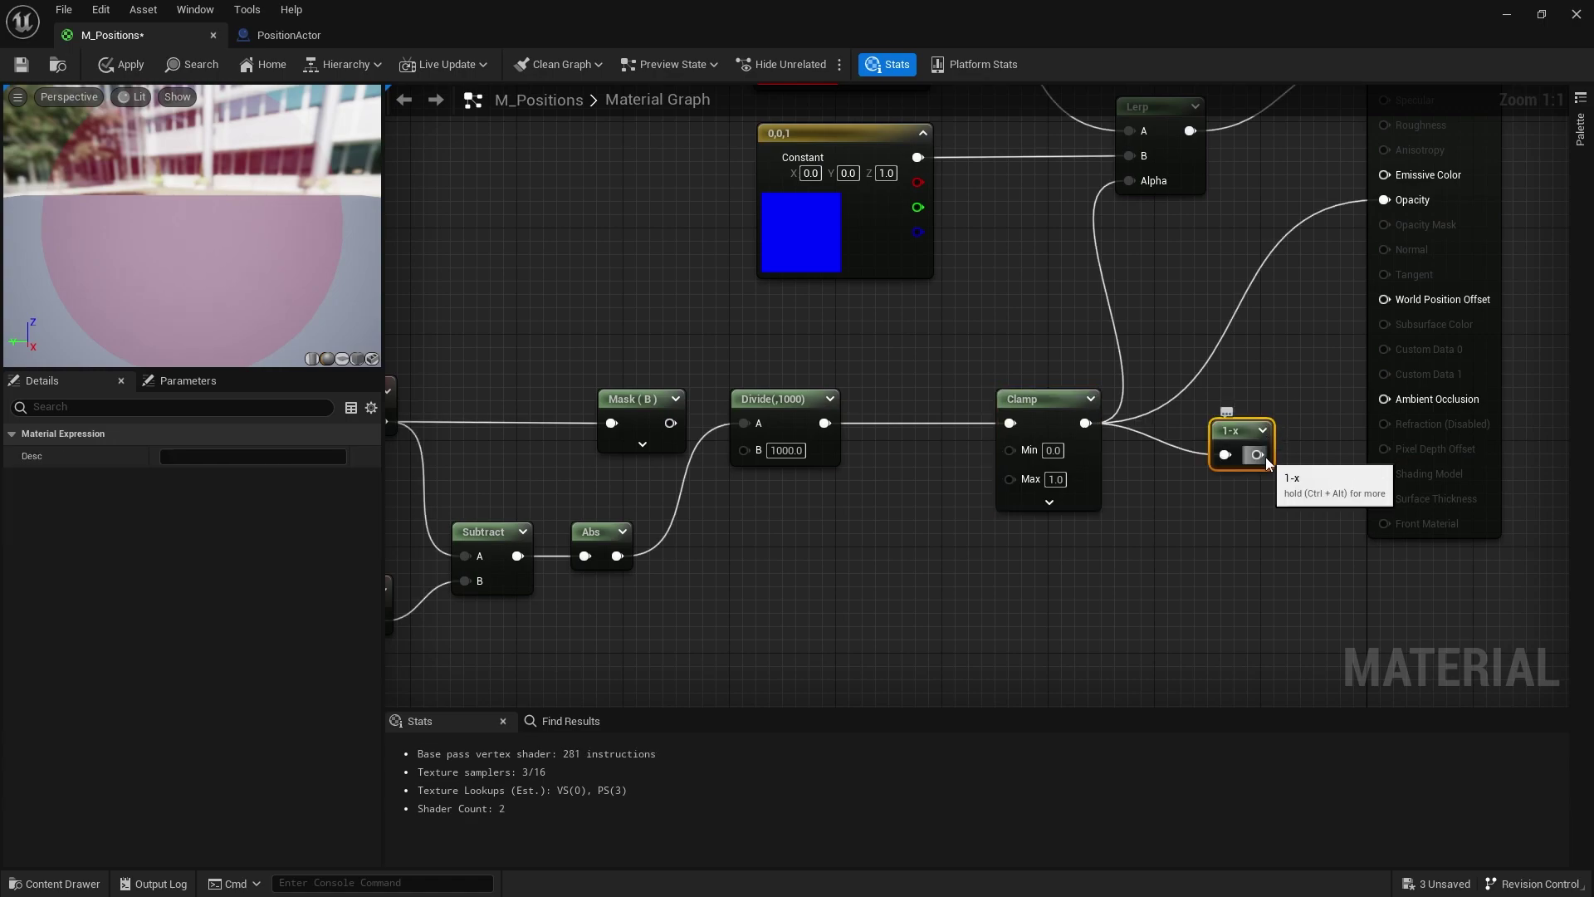
- Connect the 1-x output to the material's Opacity input, align the node with Clamp, and apply the changes
drag(1257, 454, 1384, 200)
drag(1233, 430, 1229, 385)
click(143, 69)
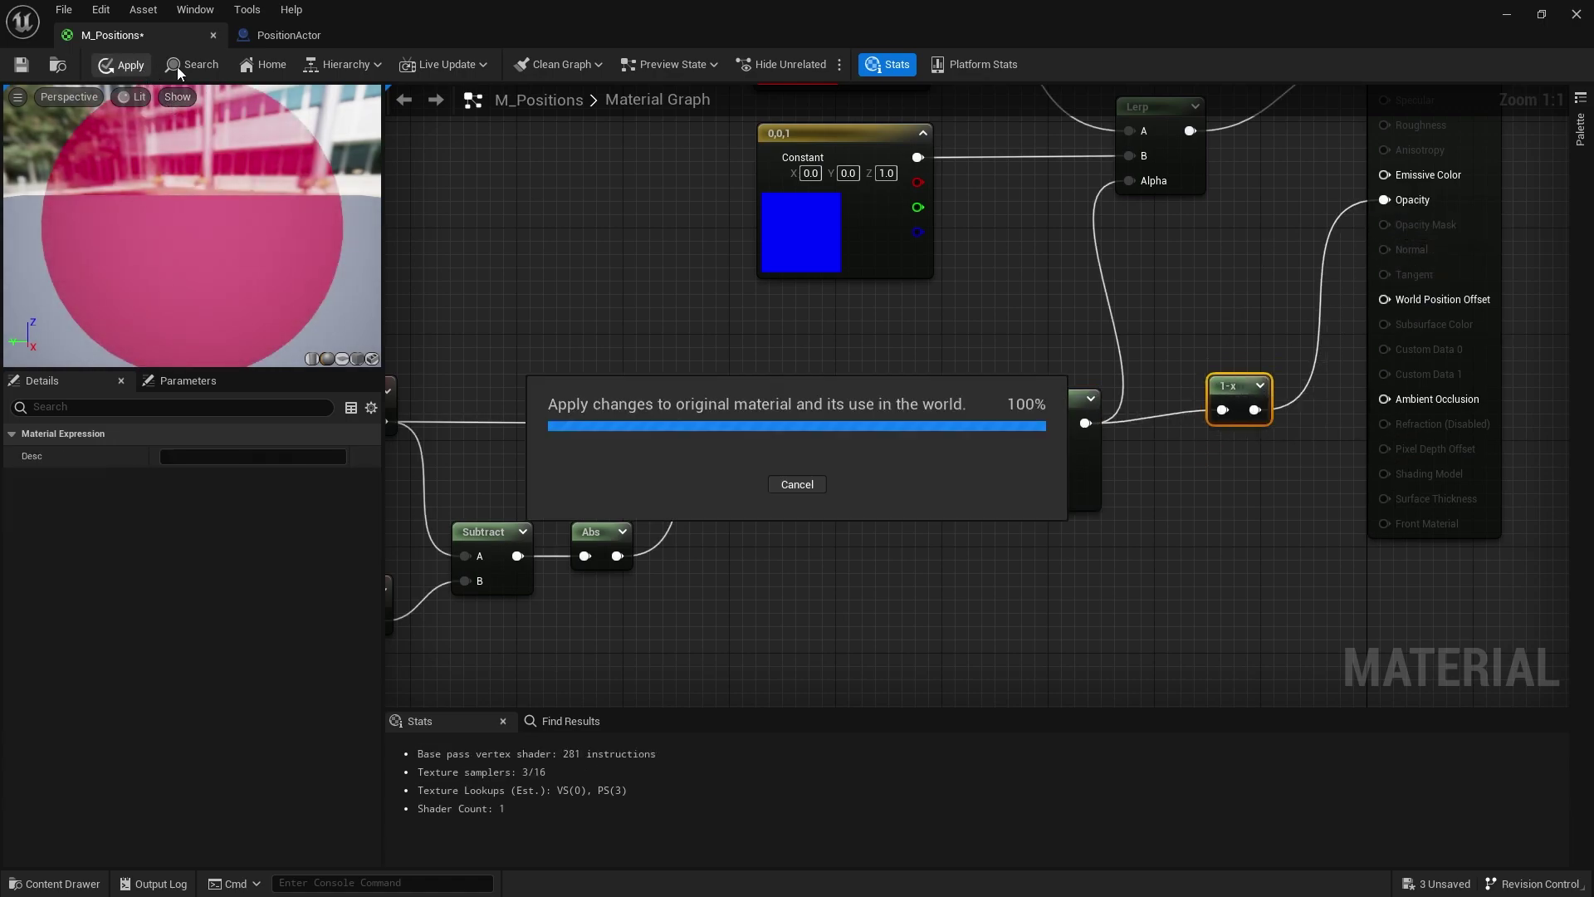
- Fly around the cubes in the FirstPersonMap level to examine the inverted opacity from near and far
click(1509, 13)
key(w)
mouse_move(548, 473)
right_down()
mouse_move(548, 536)
mouse_move(550, 492)
mouse_move(564, 498)
mouse_move(531, 475)
right_up()
key(s)
key(s)
key(w)
right_drag(581, 386, 584, 384)
key(s)
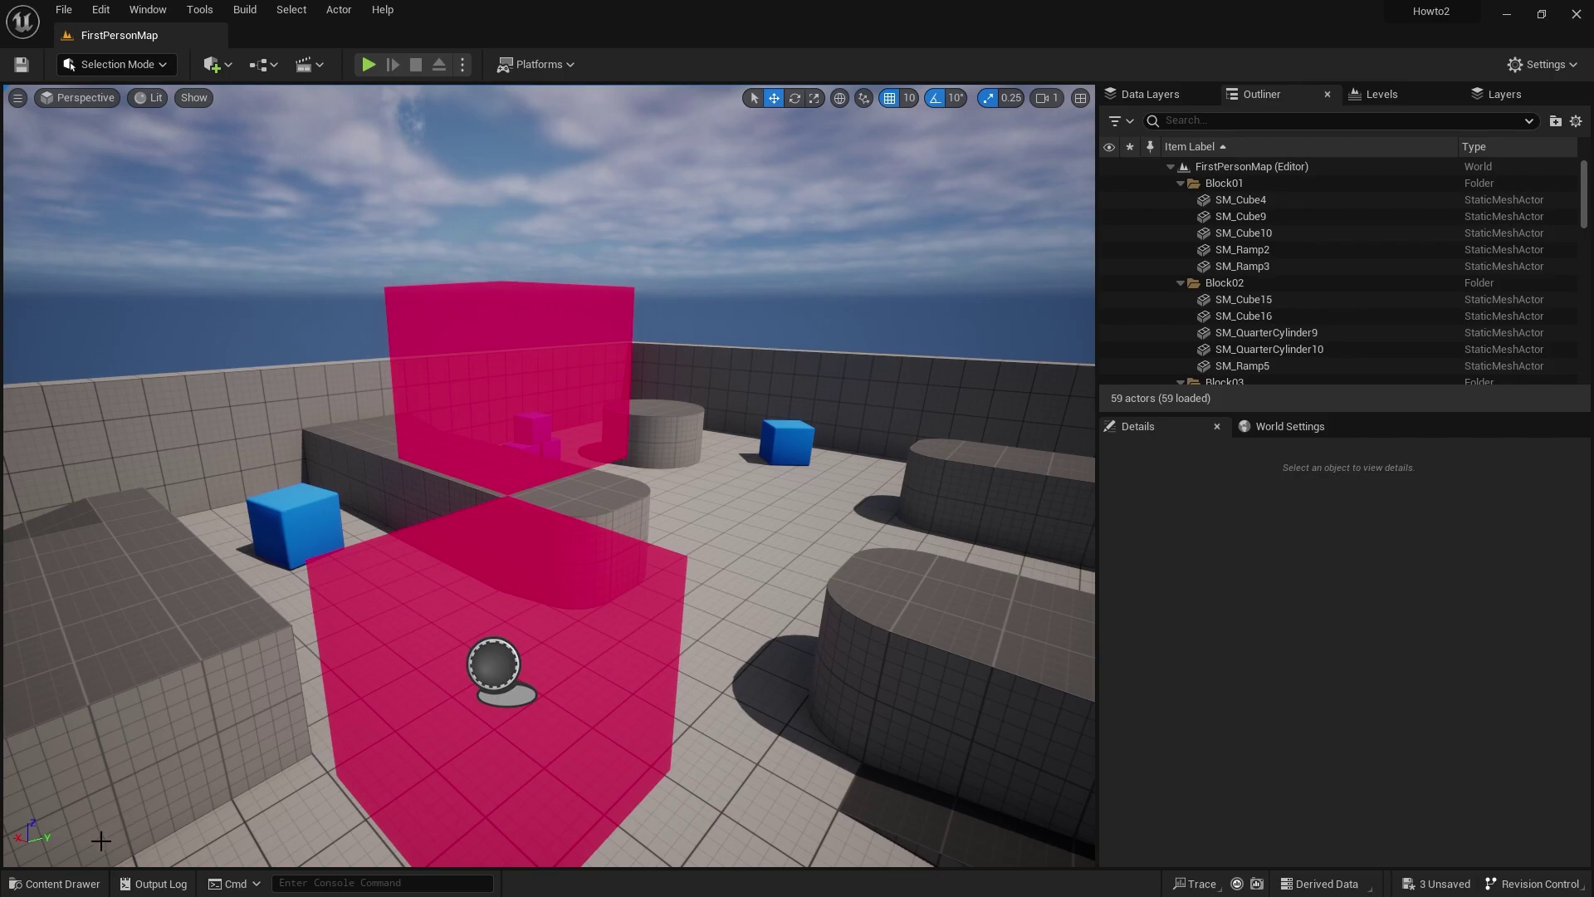
- Reopen the M_Positions material and select the Camera Position, Actor Position, Subtract, Abs and Mask nodes to review them
click(54, 883)
double_click(825, 594)
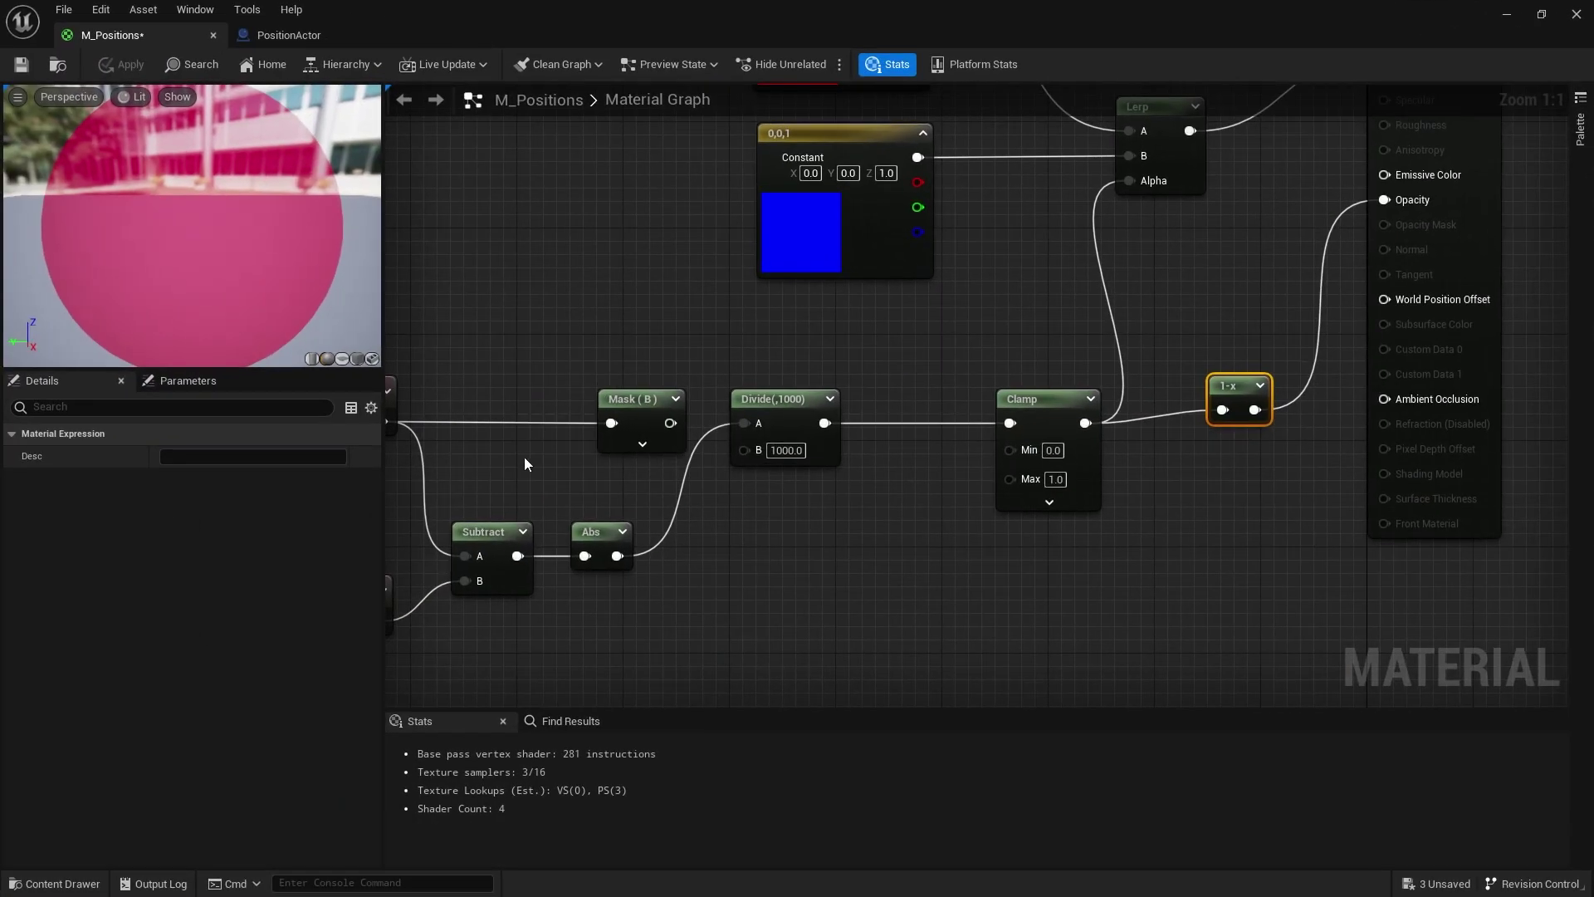
right_drag(524, 463, 673, 409)
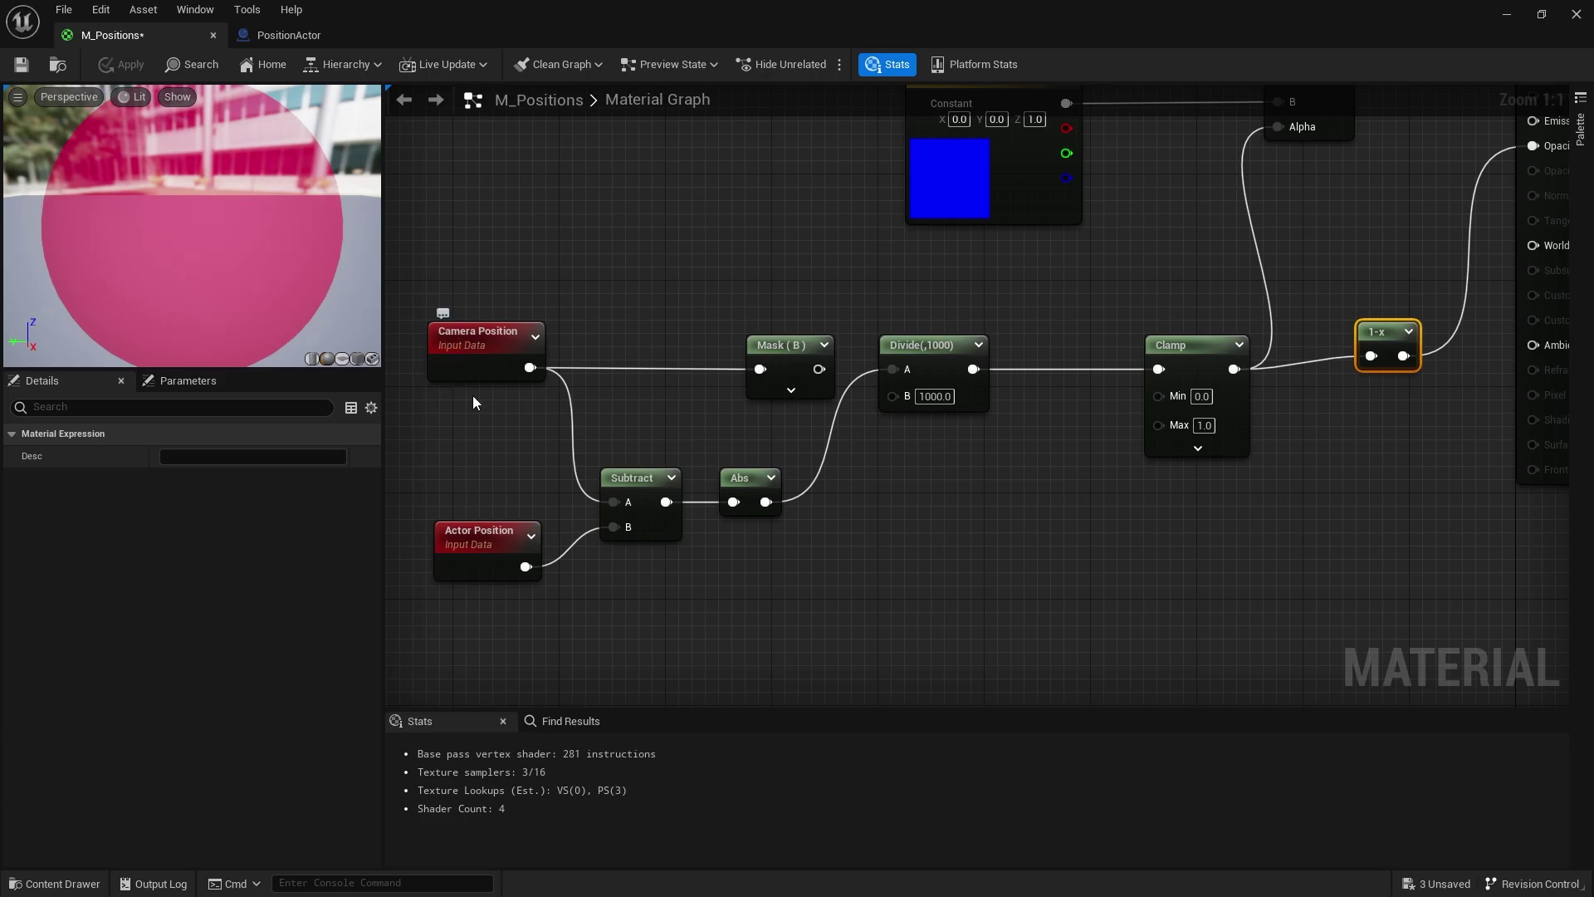
right_drag(478, 511, 622, 419)
drag(683, 528, 715, 541)
drag(534, 191, 567, 224)
drag(710, 510, 1012, 548)
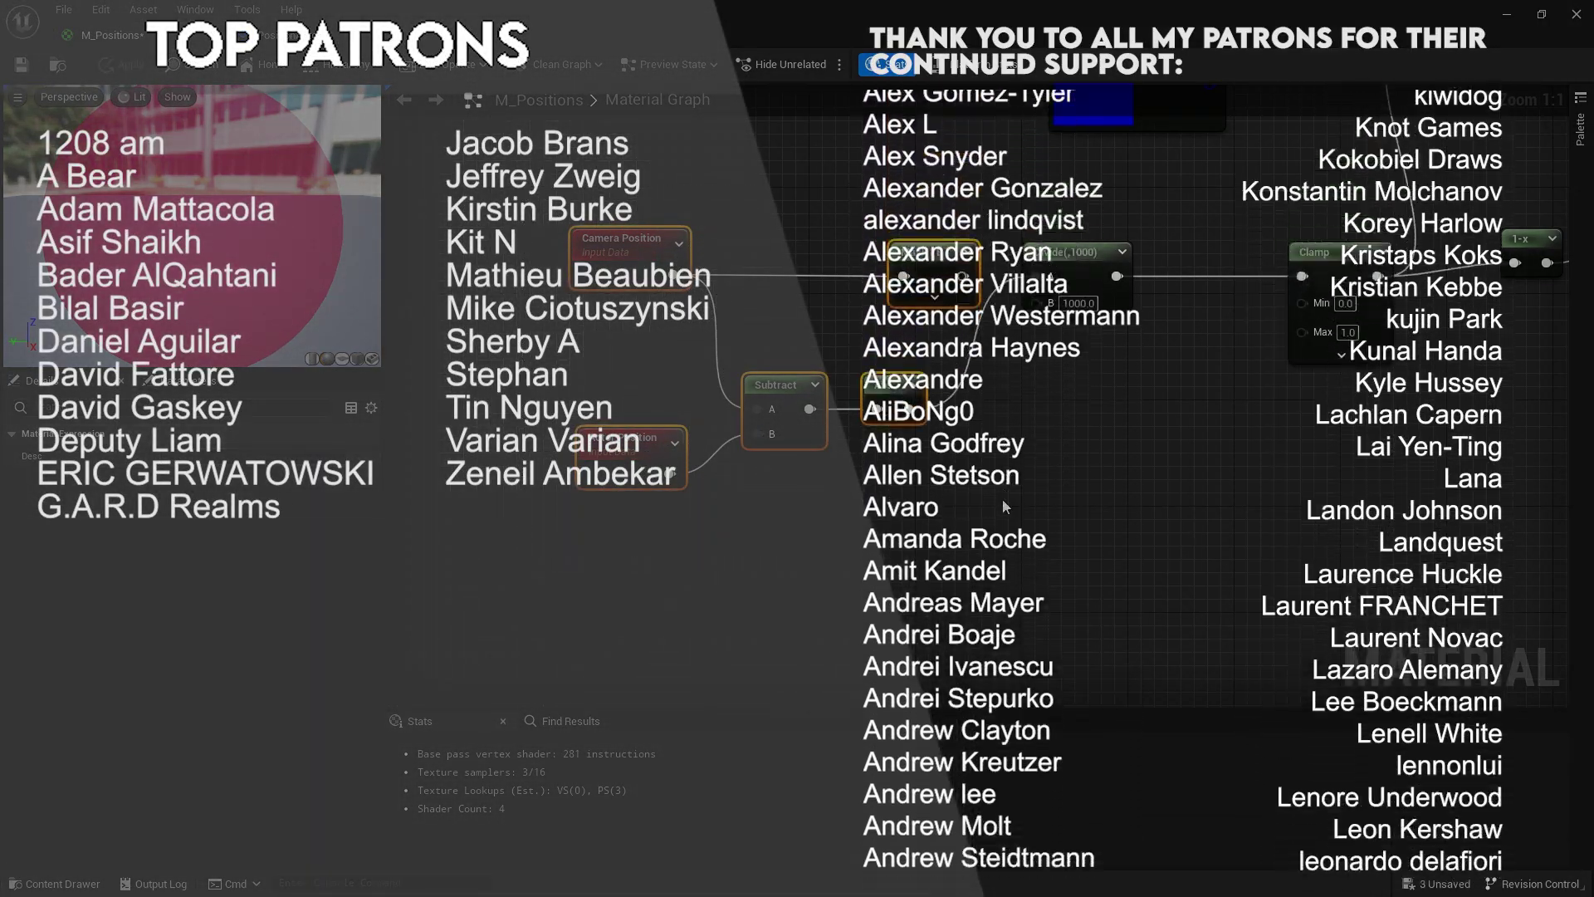